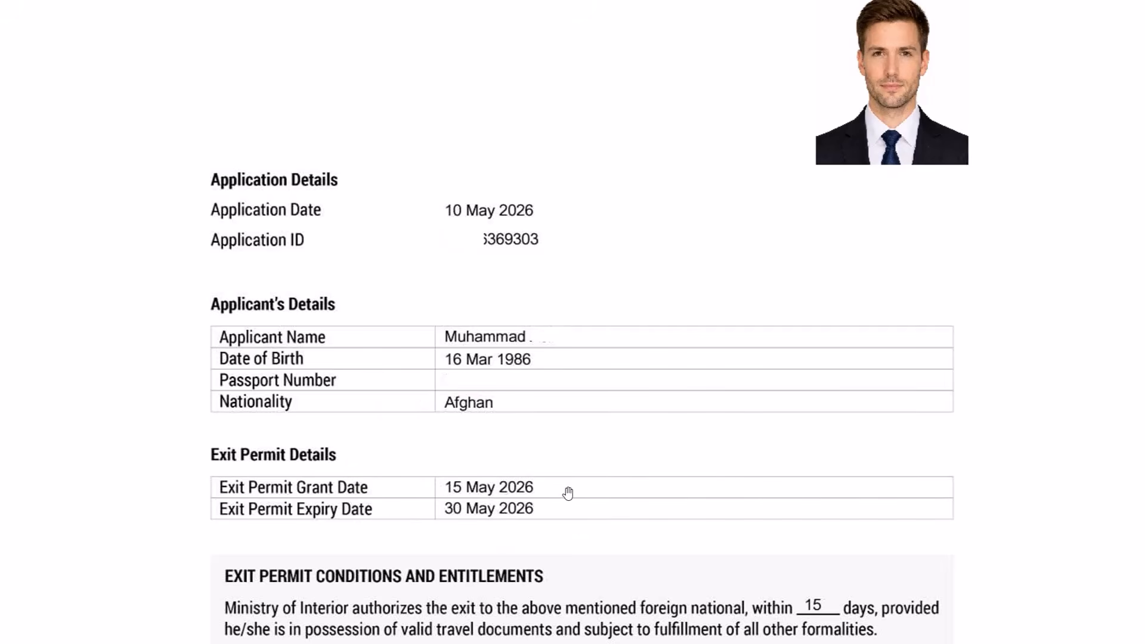
Scroll through the sample granted exit permit PDF
{"action": "scroll", "coordinate": [775, 467], "scroll_direction": "down", "scroll_amount": 3}
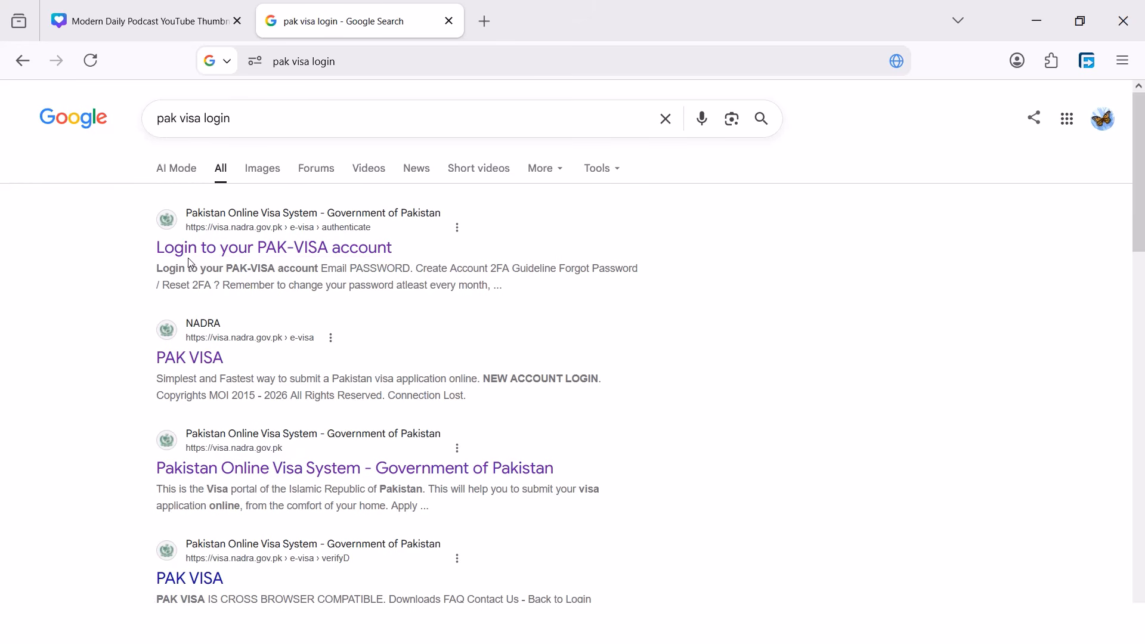
Open the 'Login to your PAK-VISA account' result from the Google search
{"action": "left_click", "coordinate": [204, 259]}
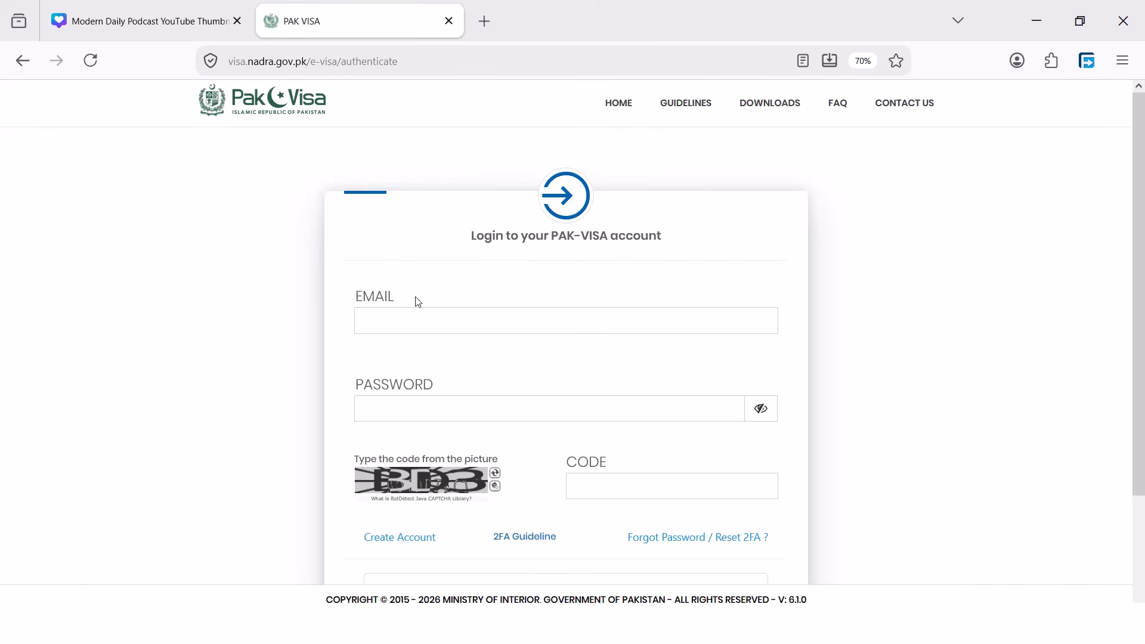
Look over the Create Account form, then return and log in with email, password and picture code
{"action": "scroll", "coordinate": [406, 301], "scroll_direction": "down", "scroll_amount": 2}
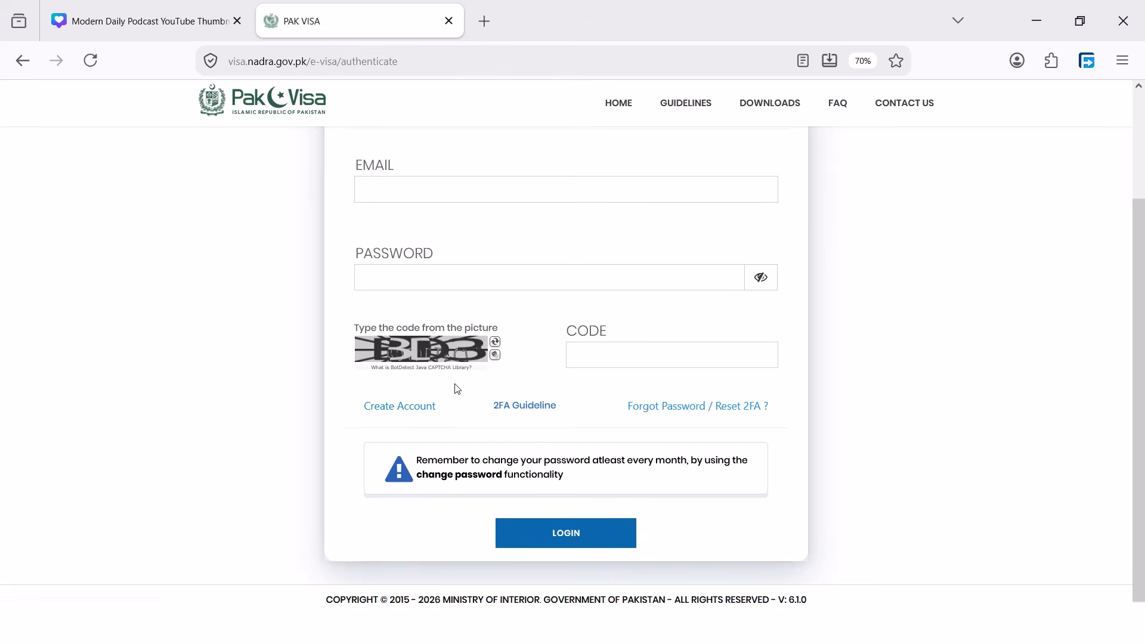
{"action": "left_click", "coordinate": [422, 406]}
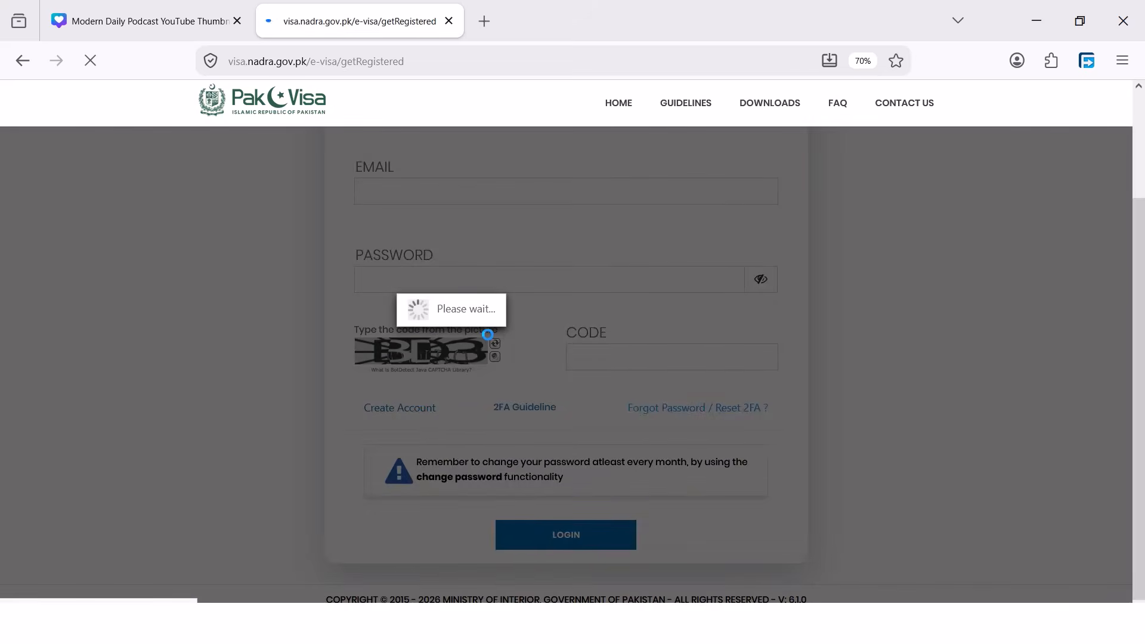
{"action": "scroll", "coordinate": [358, 369], "scroll_direction": "down", "scroll_amount": 3}
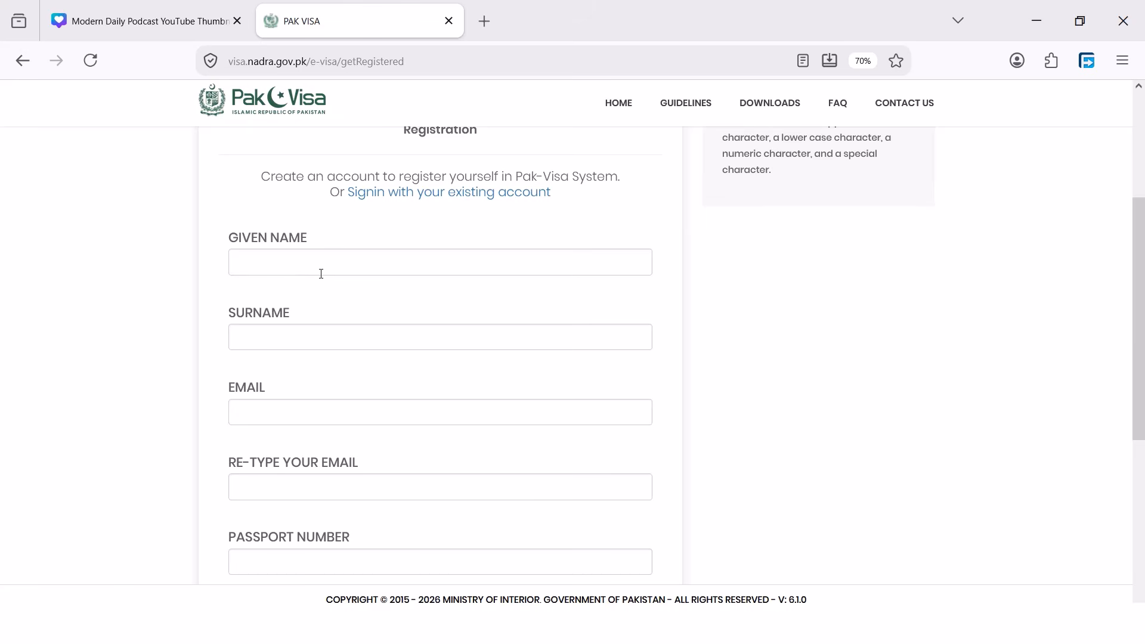
{"action": "scroll", "coordinate": [304, 386], "scroll_direction": "down", "scroll_amount": 1}
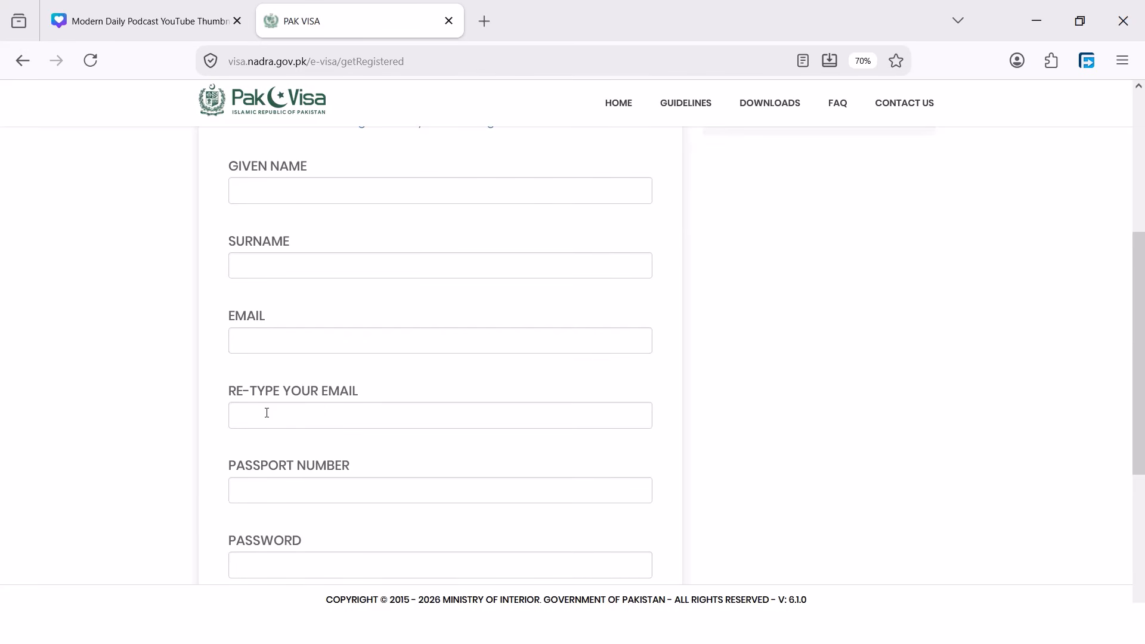
{"action": "scroll", "coordinate": [275, 495], "scroll_direction": "down", "scroll_amount": 3}
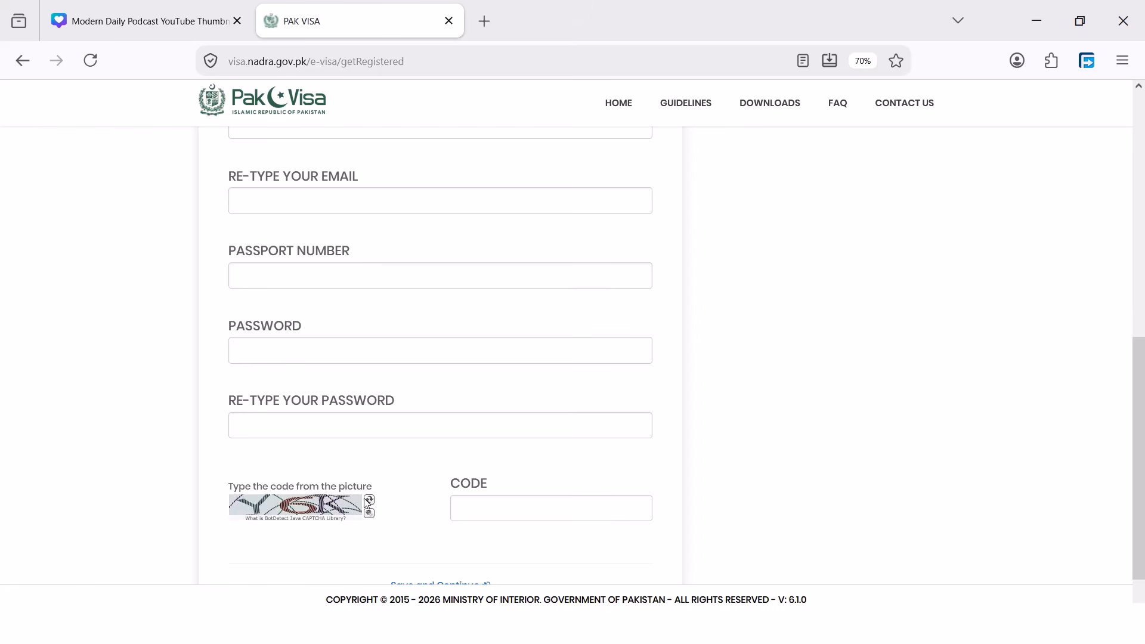
{"action": "scroll", "coordinate": [494, 459], "scroll_direction": "up", "scroll_amount": 5}
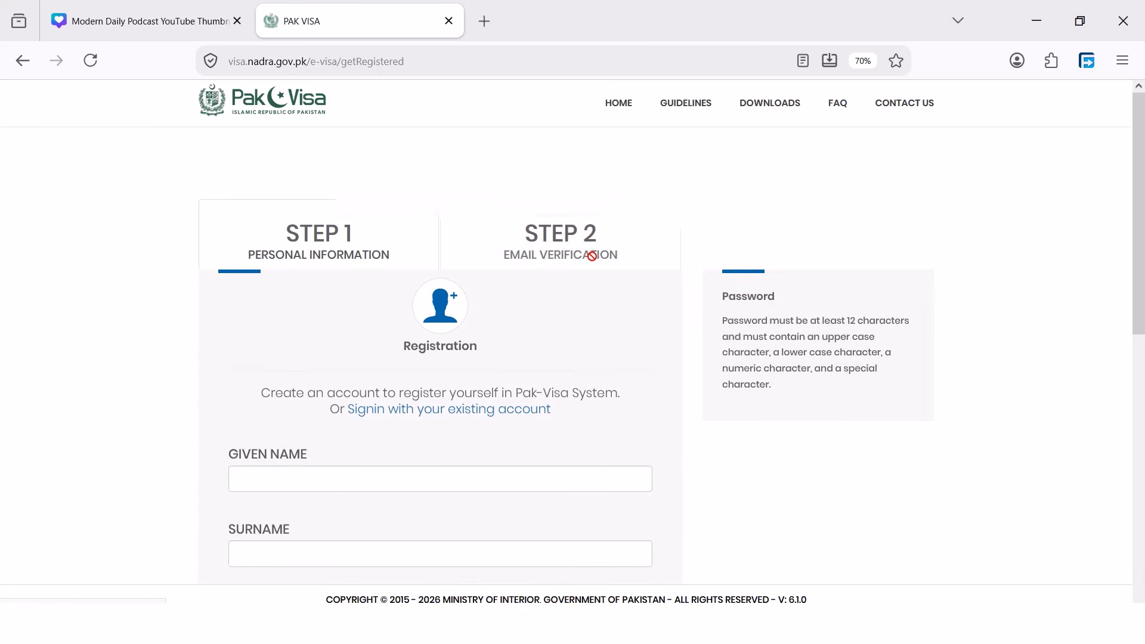
{"action": "key", "text": "alt+Left"}
{"action": "left_click", "coordinate": [564, 533]}
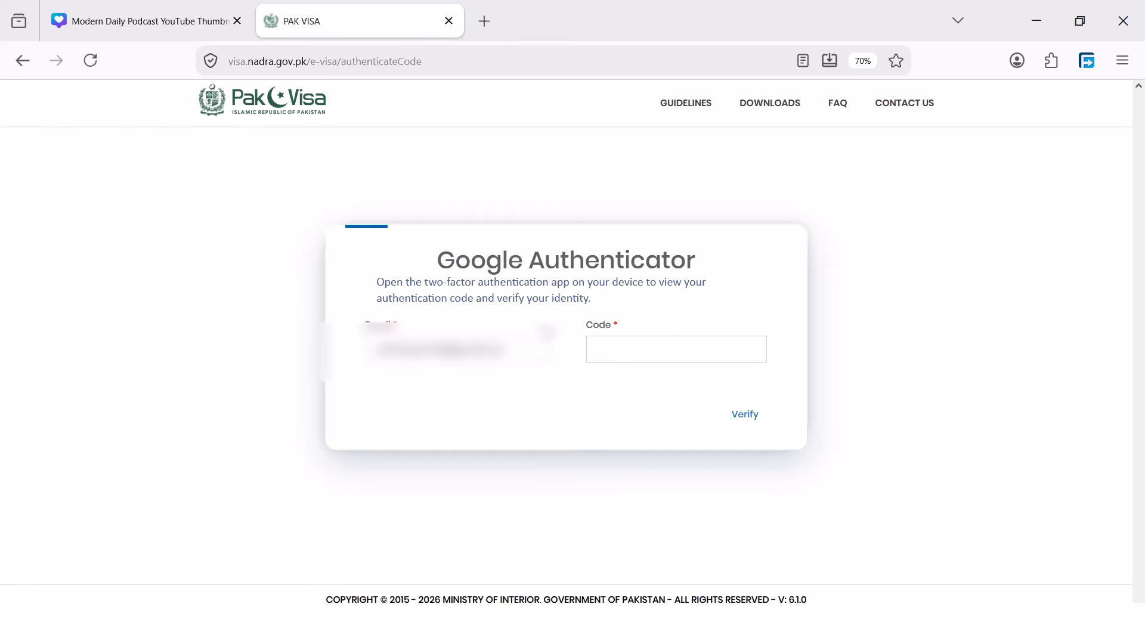
Enter the Google Authenticator code, verify, and accept the Pakistan Online Visa terms
{"action": "left_click", "coordinate": [620, 345]}
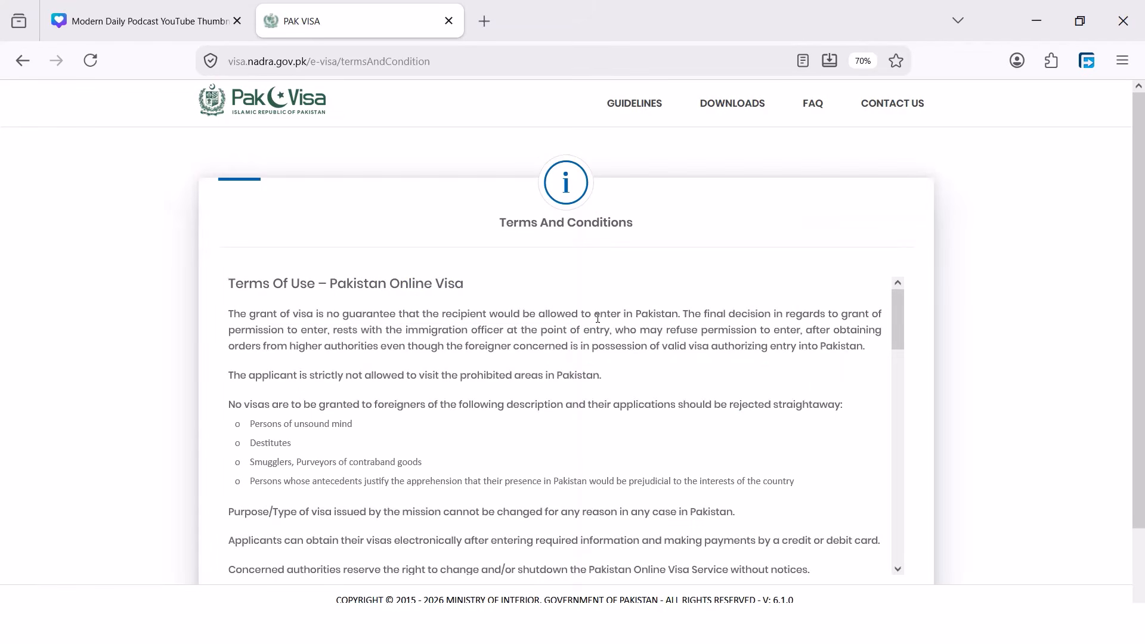
{"action": "scroll", "coordinate": [579, 351], "scroll_direction": "down", "scroll_amount": 5}
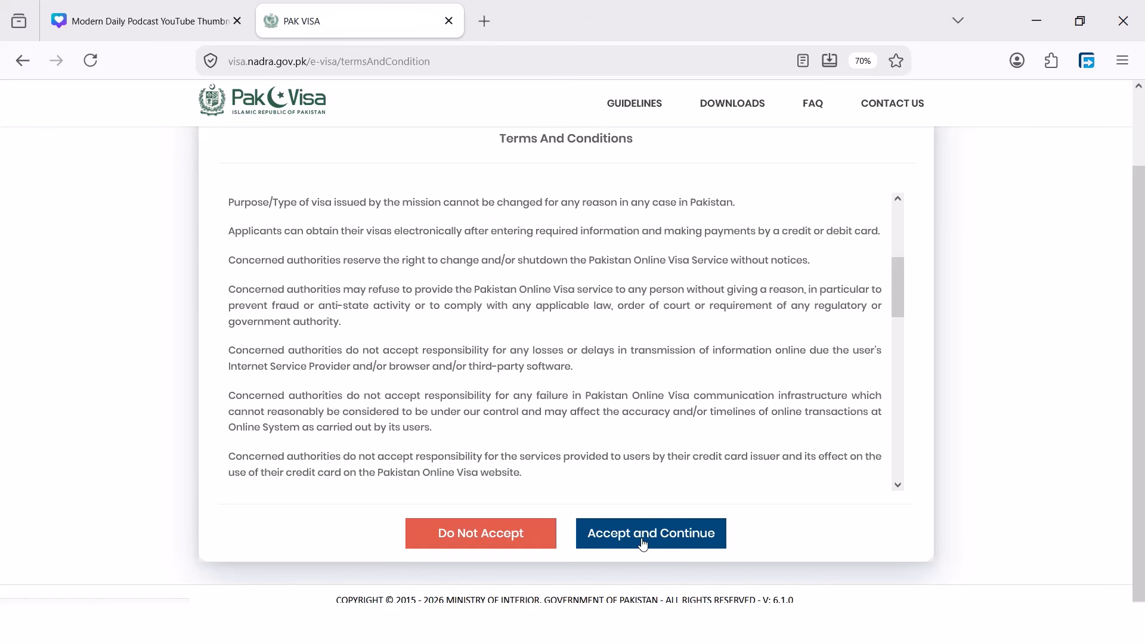
{"action": "left_click", "coordinate": [643, 544]}
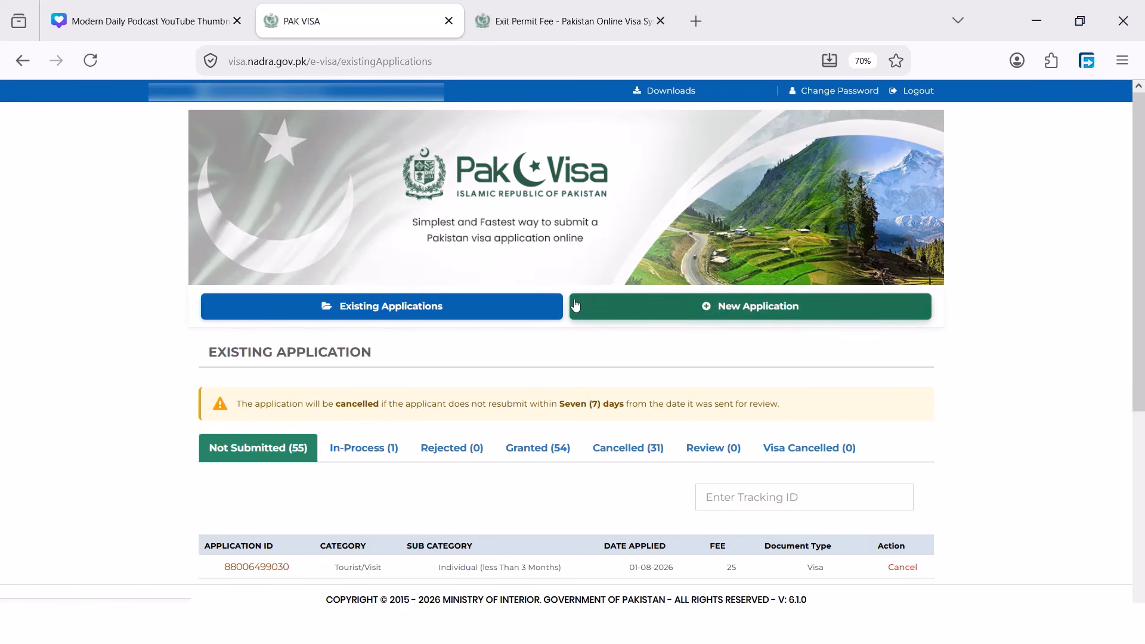
Choose Exit Permit as a new application and start its form
{"action": "left_click", "coordinate": [738, 309]}
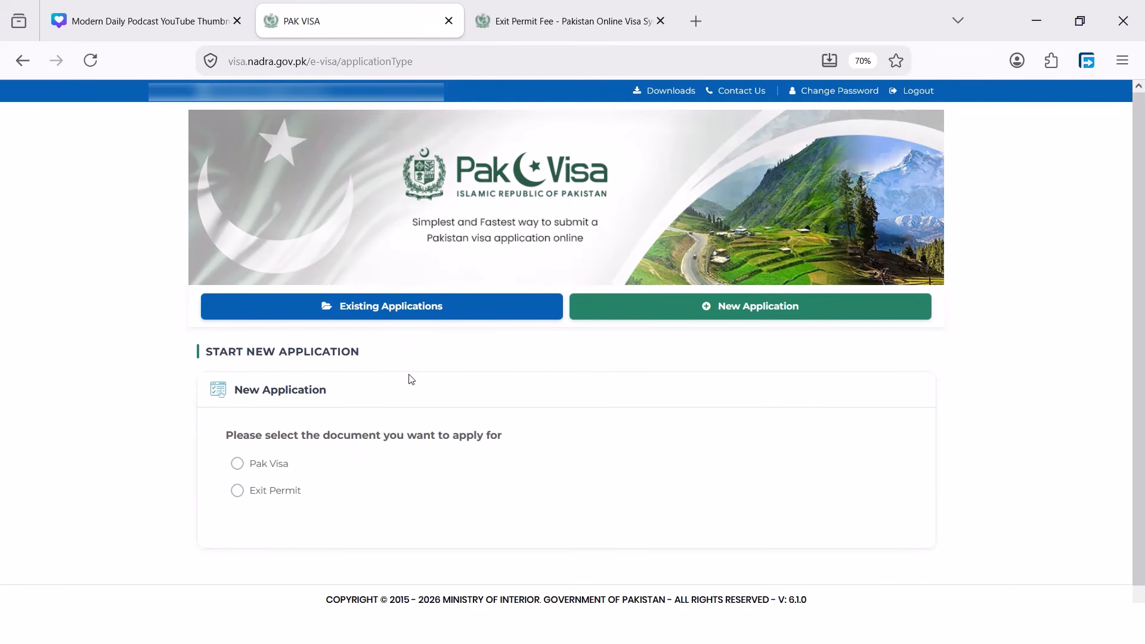
{"action": "scroll", "coordinate": [388, 370], "scroll_direction": "down", "scroll_amount": 1}
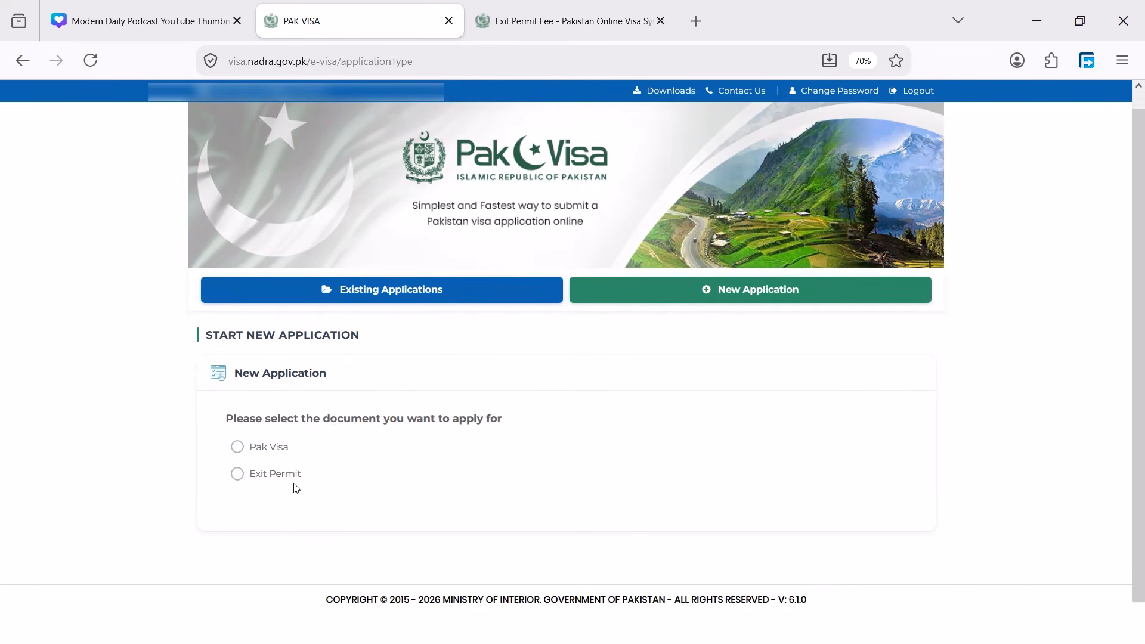
{"action": "left_click", "coordinate": [237, 476]}
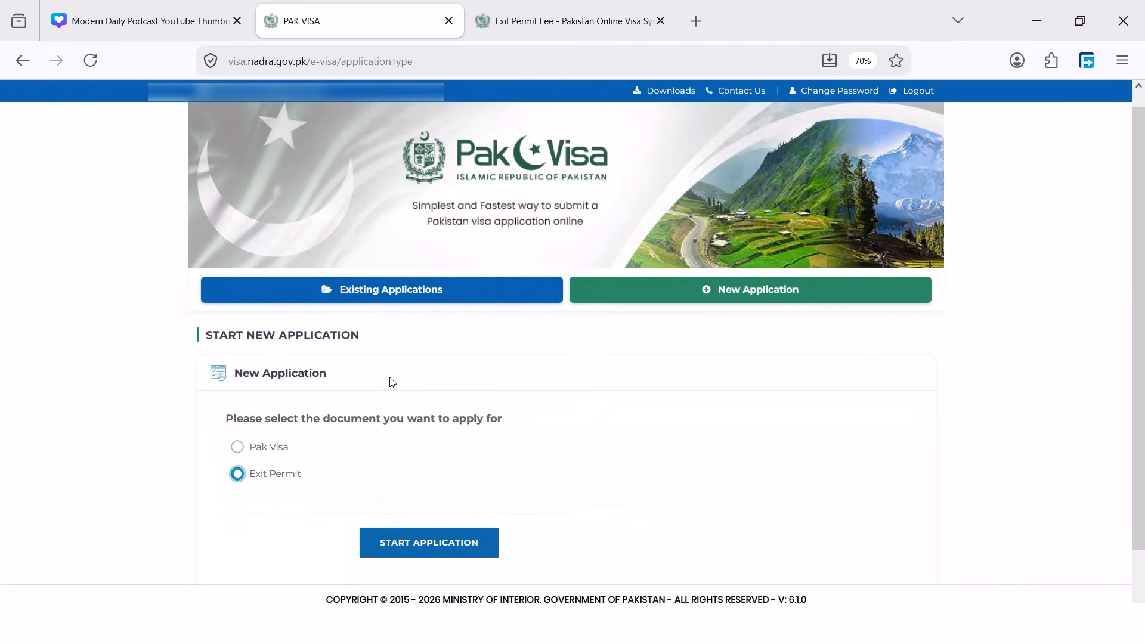
{"action": "scroll", "coordinate": [393, 382], "scroll_direction": "down", "scroll_amount": 1}
{"action": "left_click", "coordinate": [397, 494]}
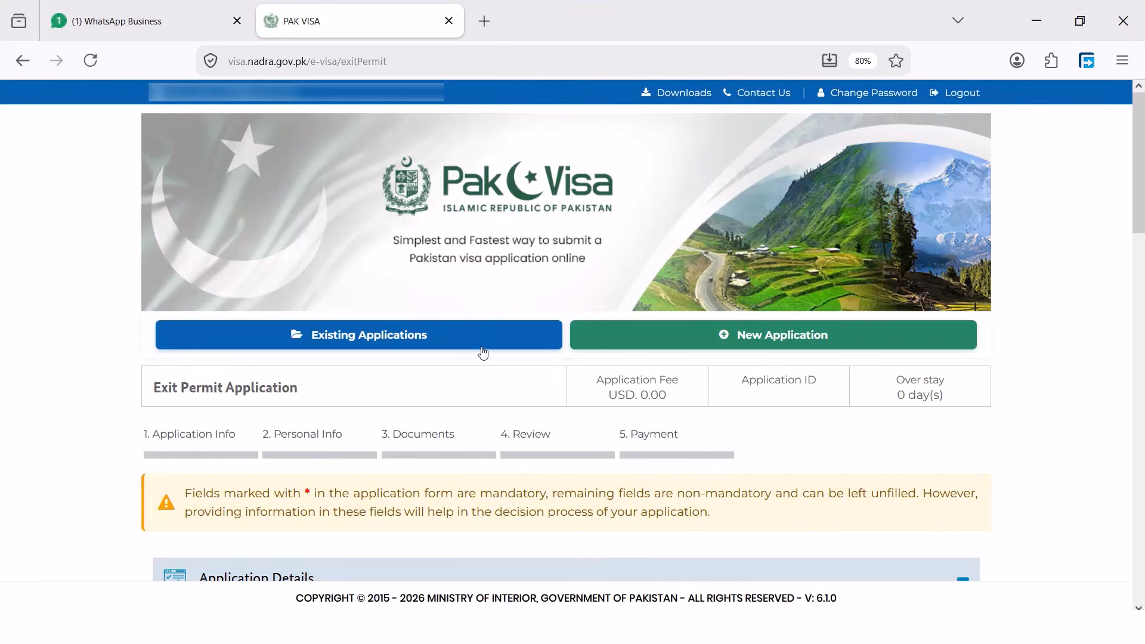
Set visa category and sub-category both to Family Visit
{"action": "scroll", "coordinate": [484, 353], "scroll_direction": "down", "scroll_amount": 3}
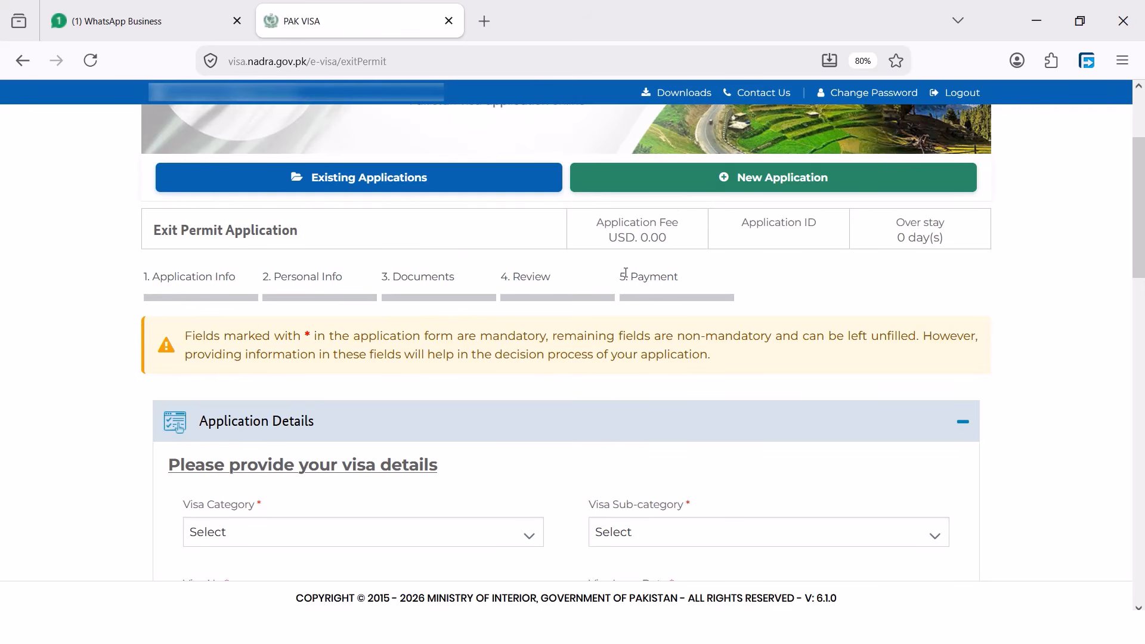
{"action": "scroll", "coordinate": [450, 320], "scroll_direction": "down", "scroll_amount": 3}
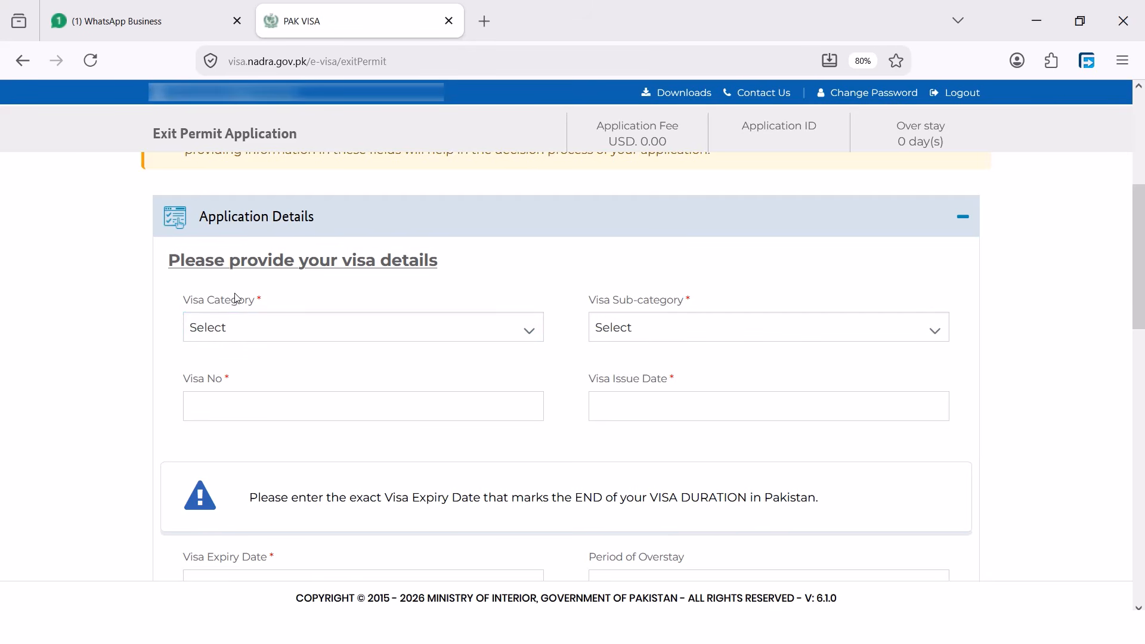
{"action": "left_click", "coordinate": [312, 332]}
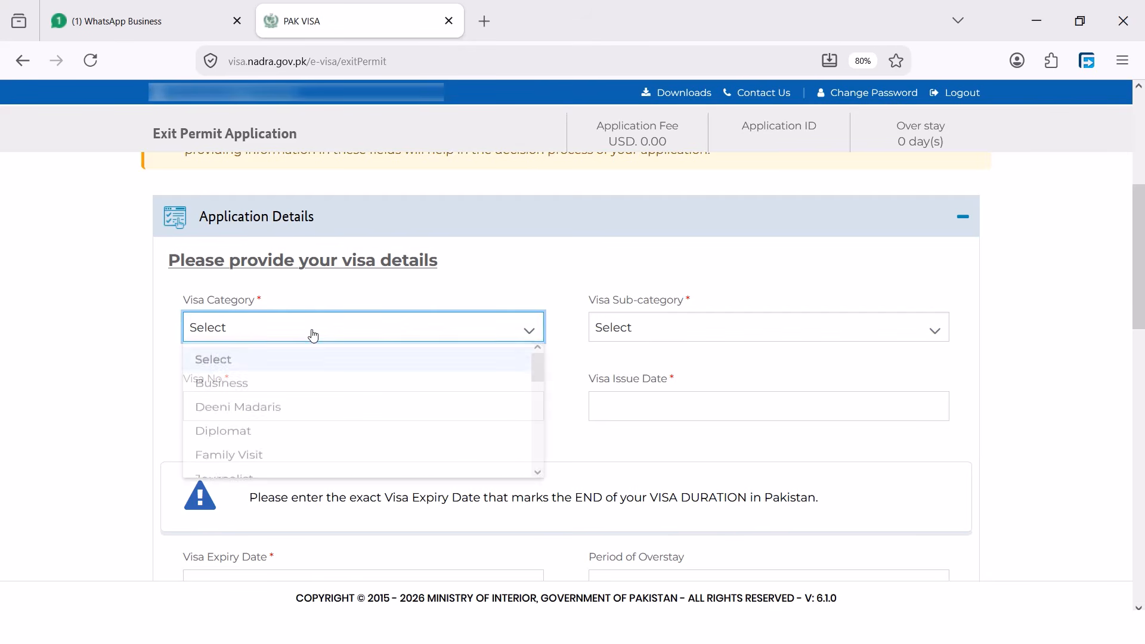
{"action": "left_click", "coordinate": [327, 464]}
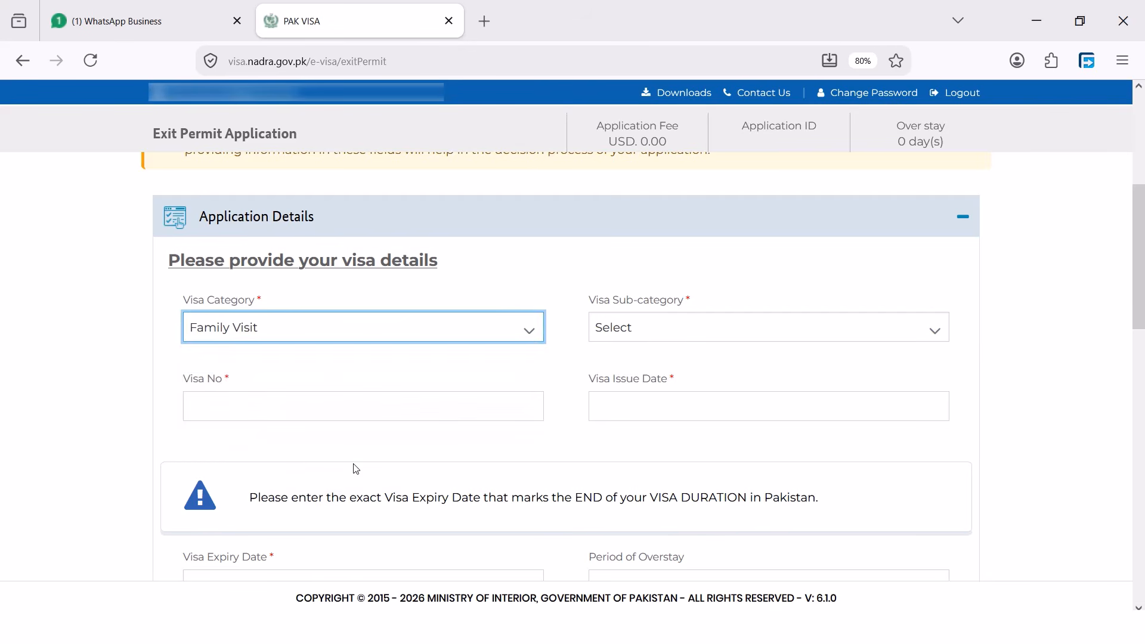
{"action": "left_click", "coordinate": [706, 332]}
{"action": "left_click", "coordinate": [687, 389]}
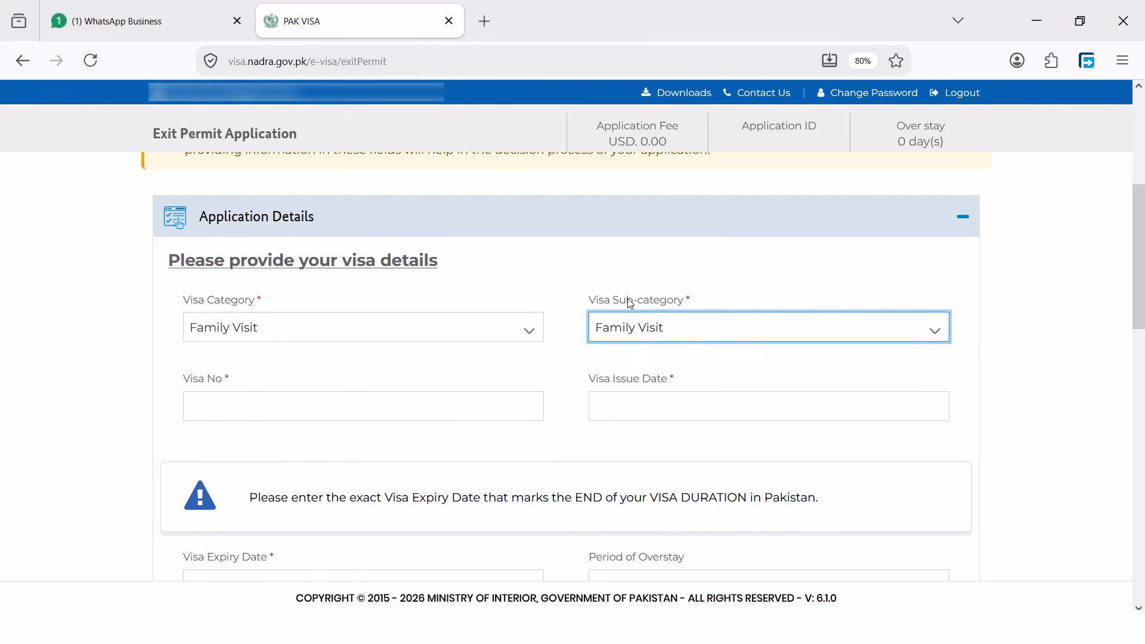
Enter the visa number in the Visa No field
{"action": "scroll", "coordinate": [424, 329], "scroll_direction": "down", "scroll_amount": 2}
{"action": "left_click", "coordinate": [292, 314]}
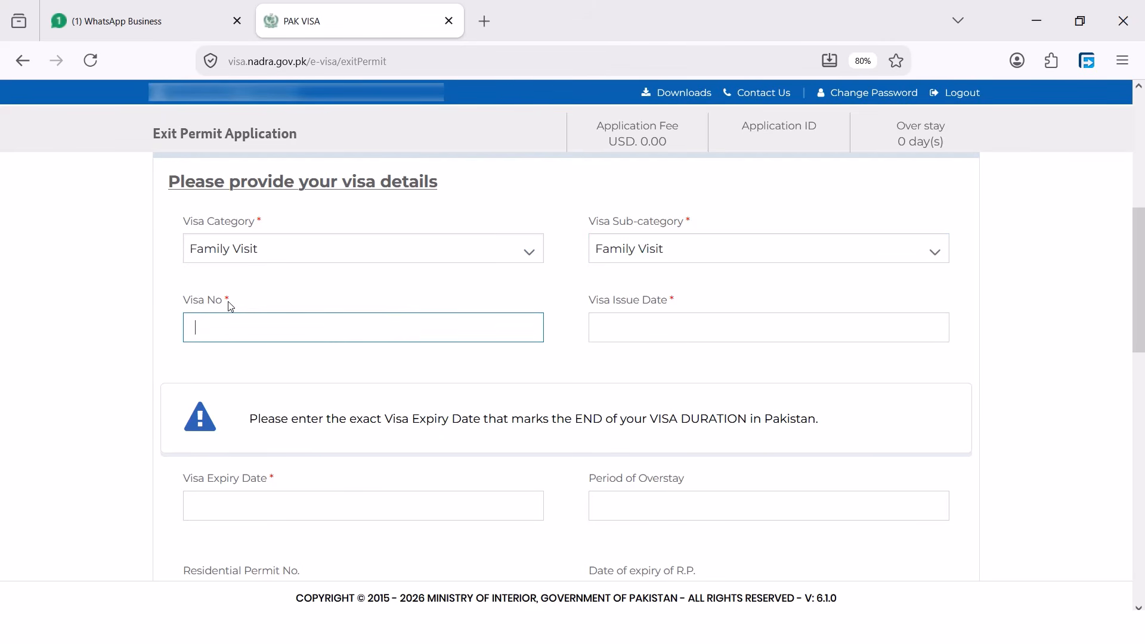
{"action": "left_click_drag", "start_coordinate": [236, 304], "coordinate": [186, 305]}
{"action": "left_click", "coordinate": [231, 323]}
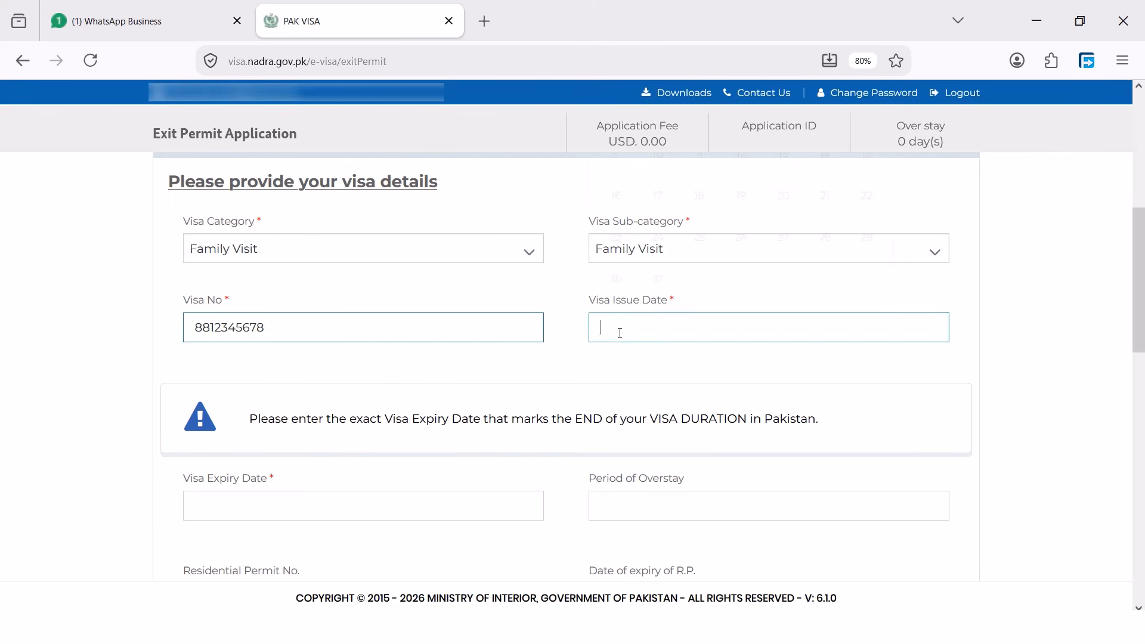
Set the visa issue date to 2026-01-01 and expiry date to 2026-05-14
{"action": "left_click", "coordinate": [606, 330]}
{"action": "left_click", "coordinate": [666, 306]}
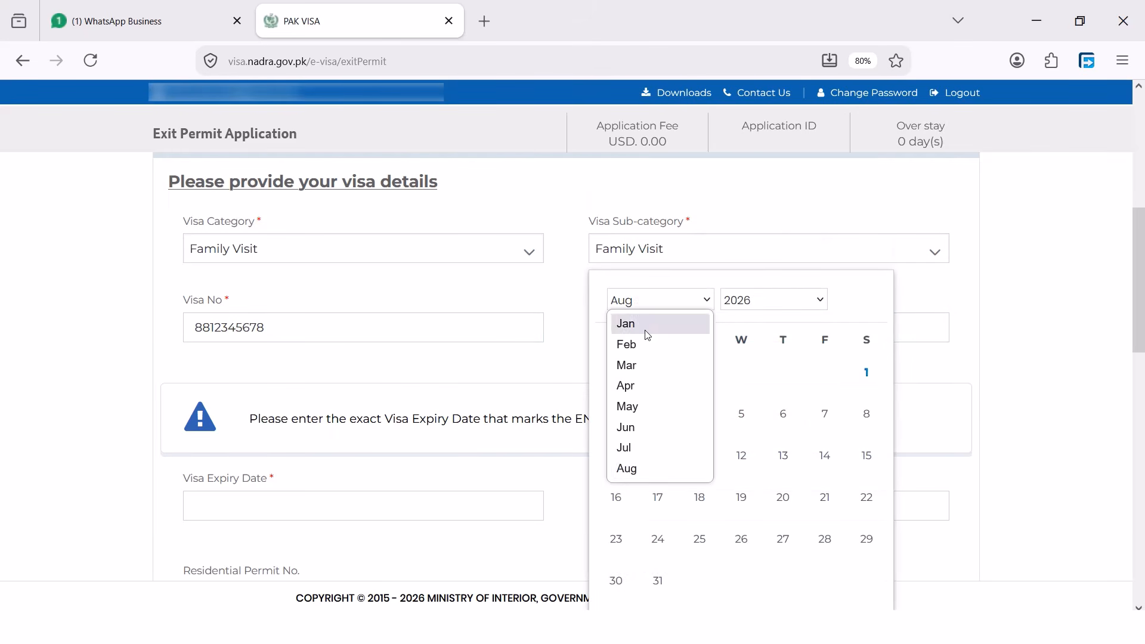
{"action": "left_click", "coordinate": [645, 325]}
{"action": "left_click", "coordinate": [781, 113]}
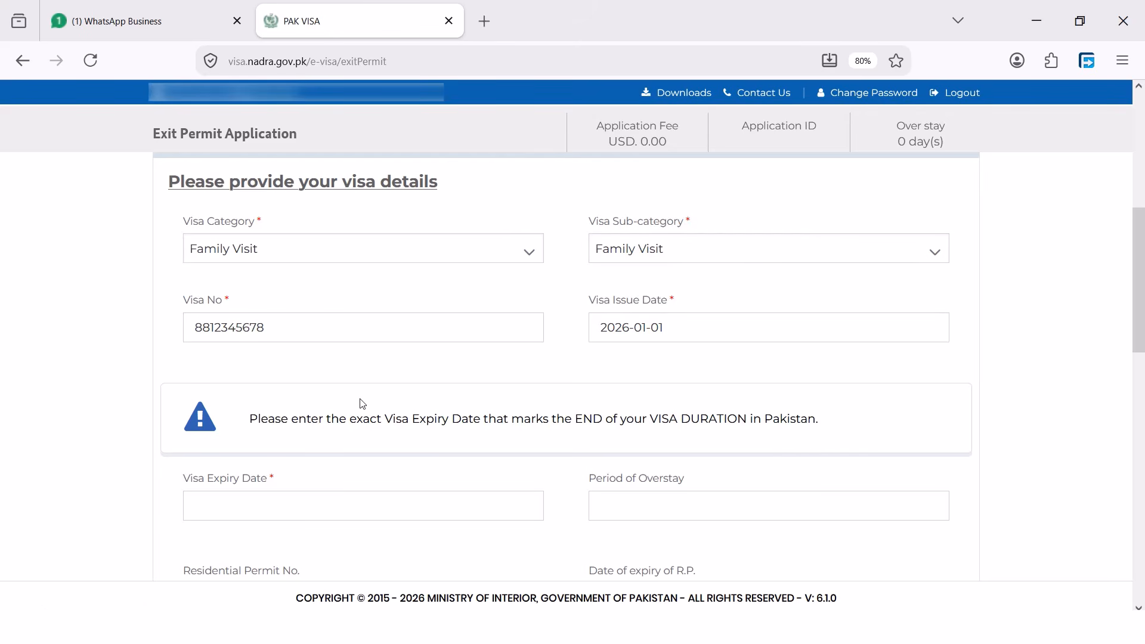
{"action": "left_click", "coordinate": [274, 499]}
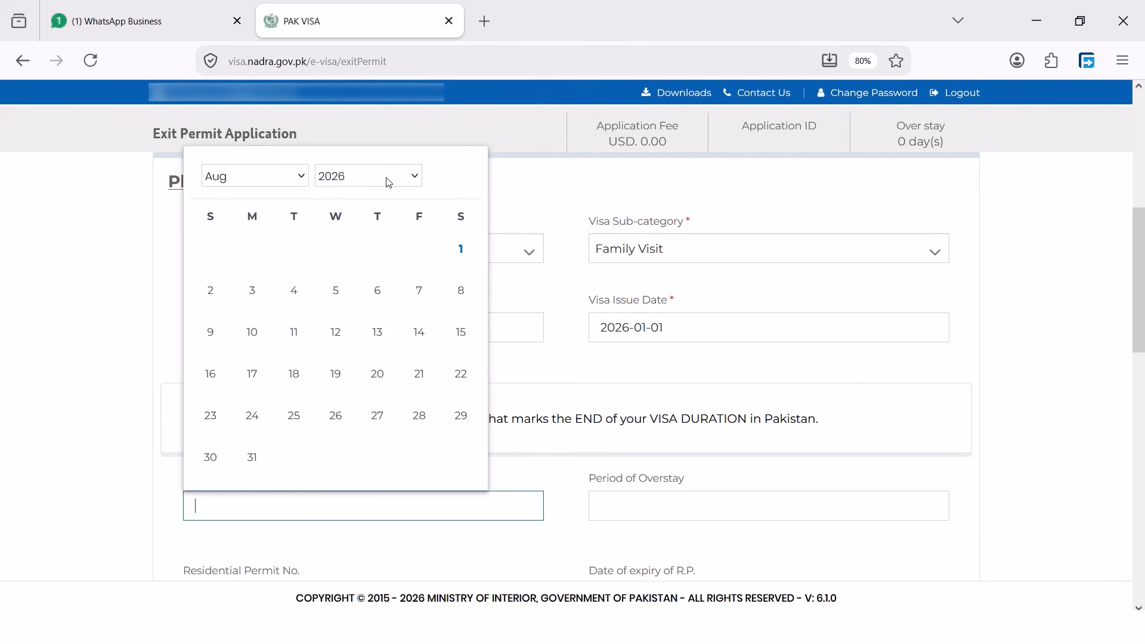
{"action": "left_click", "coordinate": [289, 176]}
{"action": "left_click", "coordinate": [270, 282]}
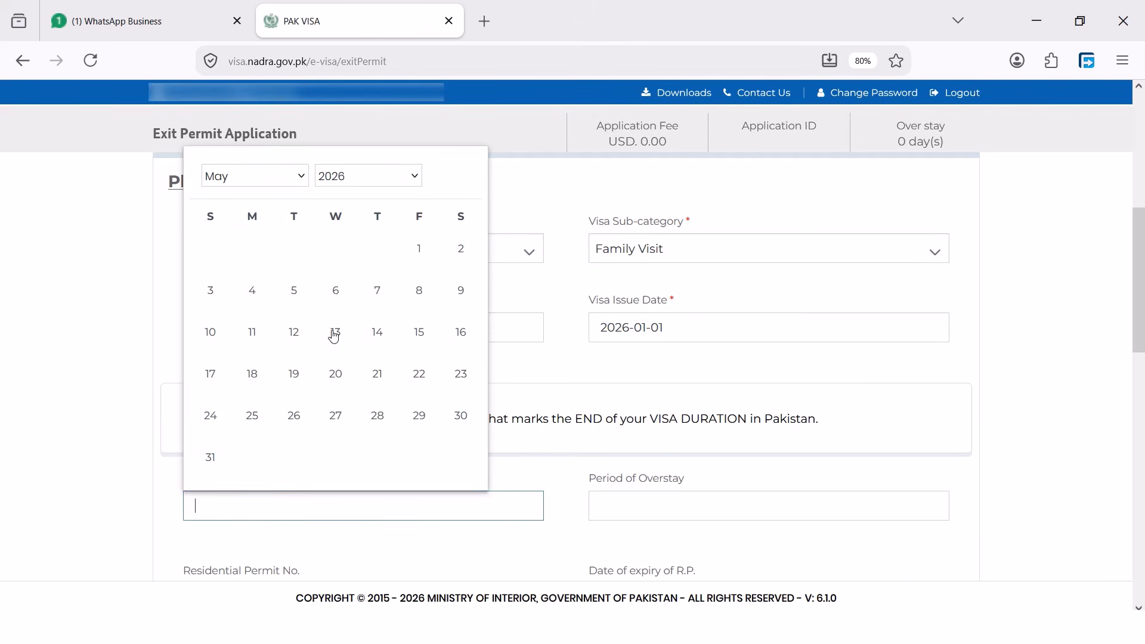
{"action": "left_click", "coordinate": [378, 333]}
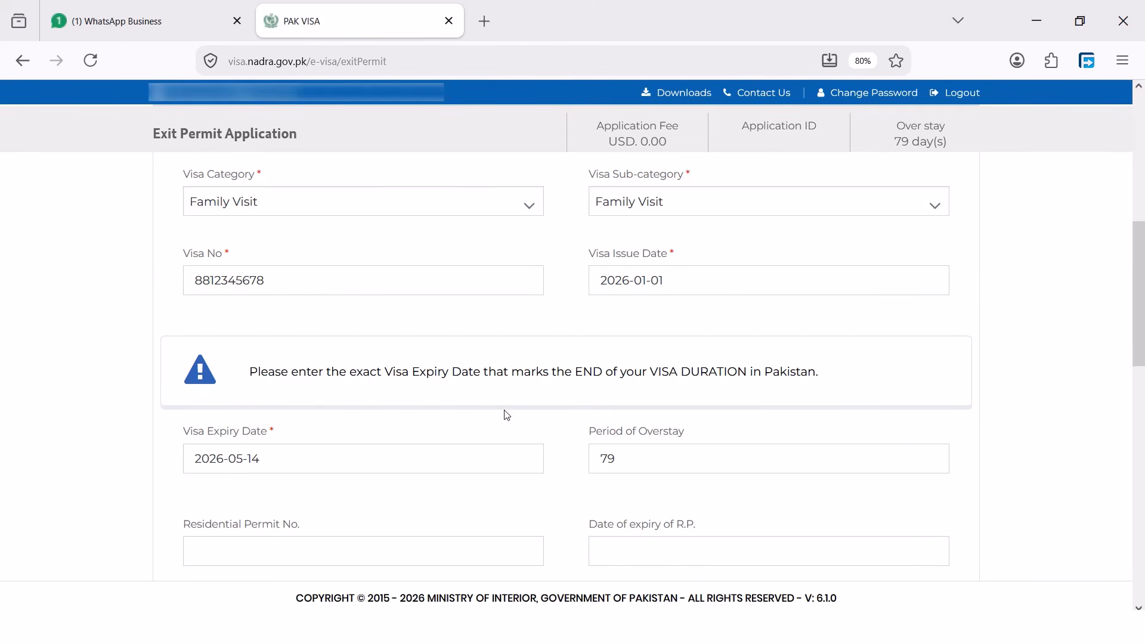
{"action": "scroll", "coordinate": [504, 414], "scroll_direction": "down", "scroll_amount": 3}
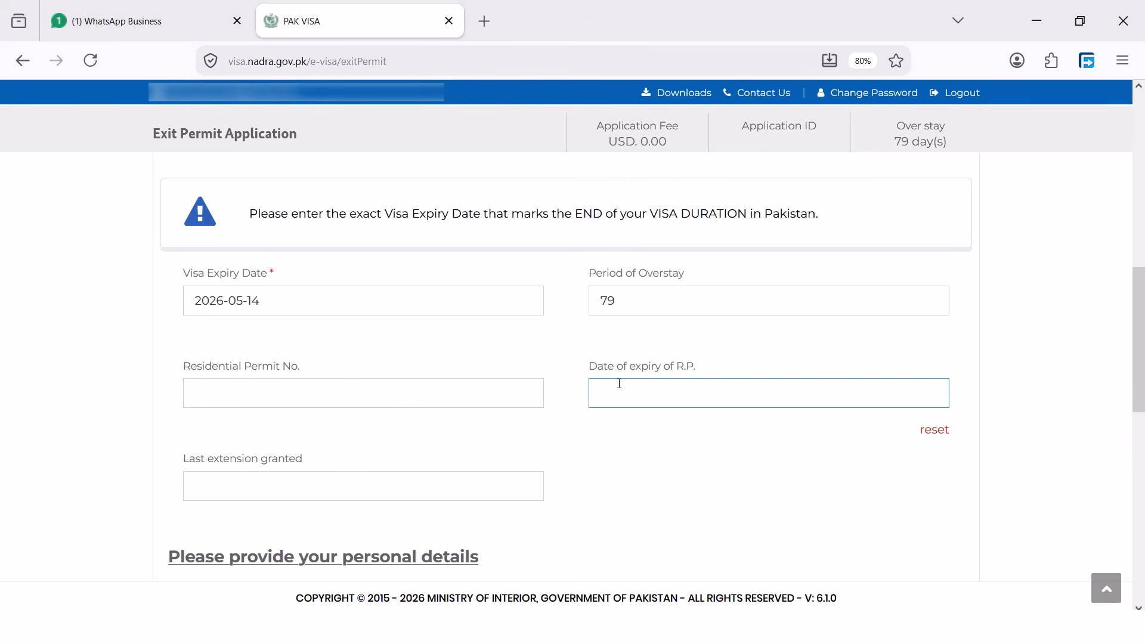
Set the date of birth to 1990-08-28
{"action": "scroll", "coordinate": [603, 384], "scroll_direction": "down", "scroll_amount": 2}
{"action": "scroll", "coordinate": [322, 346], "scroll_direction": "down", "scroll_amount": 2}
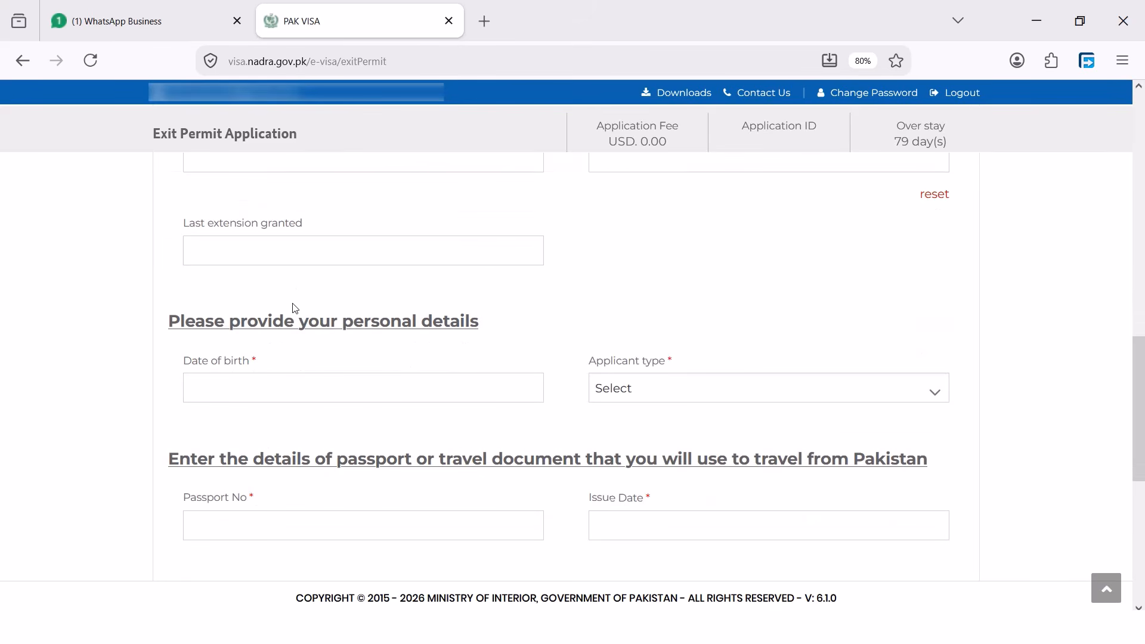
{"action": "scroll", "coordinate": [287, 280], "scroll_direction": "up", "scroll_amount": 1}
{"action": "scroll", "coordinate": [346, 346], "scroll_direction": "down", "scroll_amount": 1}
{"action": "scroll", "coordinate": [287, 332], "scroll_direction": "down", "scroll_amount": 1}
{"action": "left_click", "coordinate": [271, 314]}
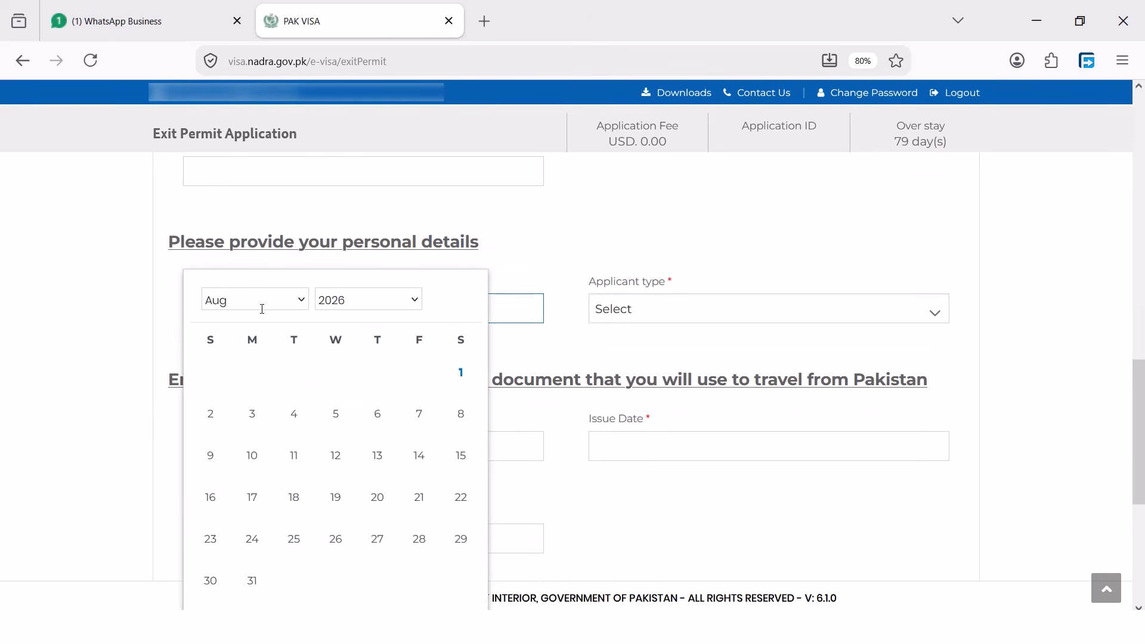
{"action": "left_click", "coordinate": [359, 306]}
{"action": "scroll", "coordinate": [370, 358], "scroll_direction": "up", "scroll_amount": 8}
{"action": "left_click", "coordinate": [347, 363]}
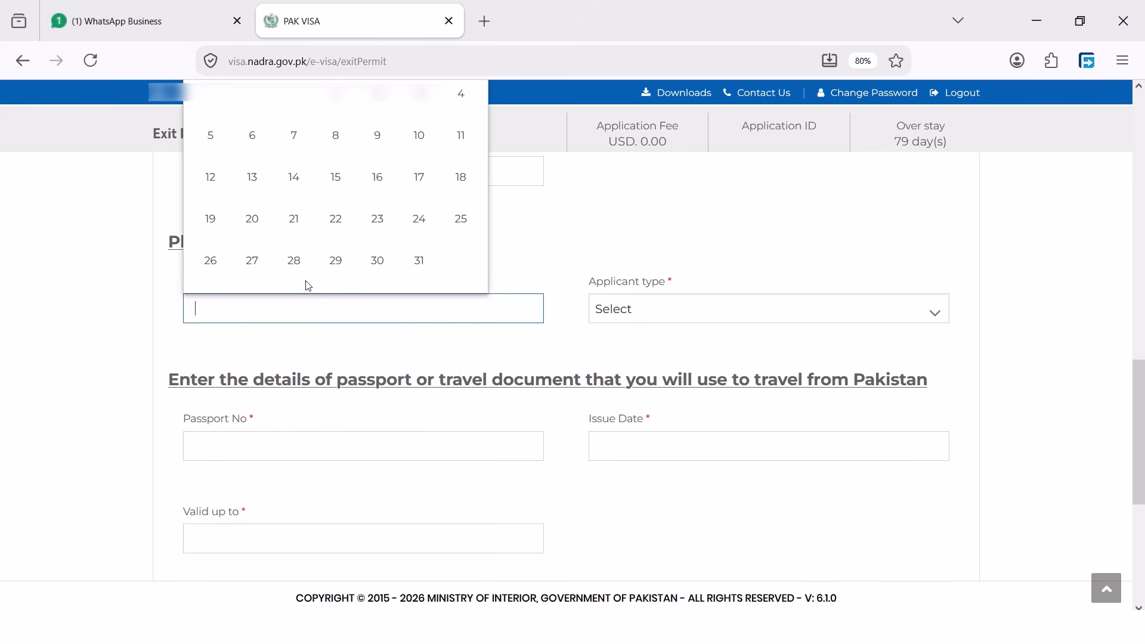
{"action": "left_click", "coordinate": [295, 258]}
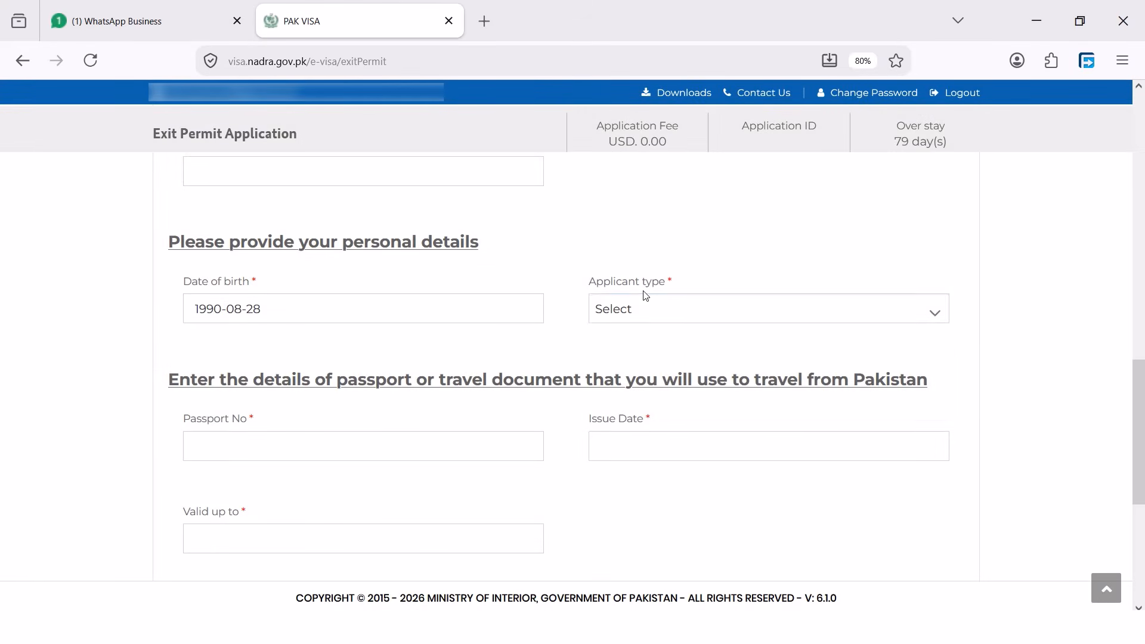
Set applicant type to Foreign National and enter the passport number with corrected prefix
{"action": "left_click", "coordinate": [639, 311]}
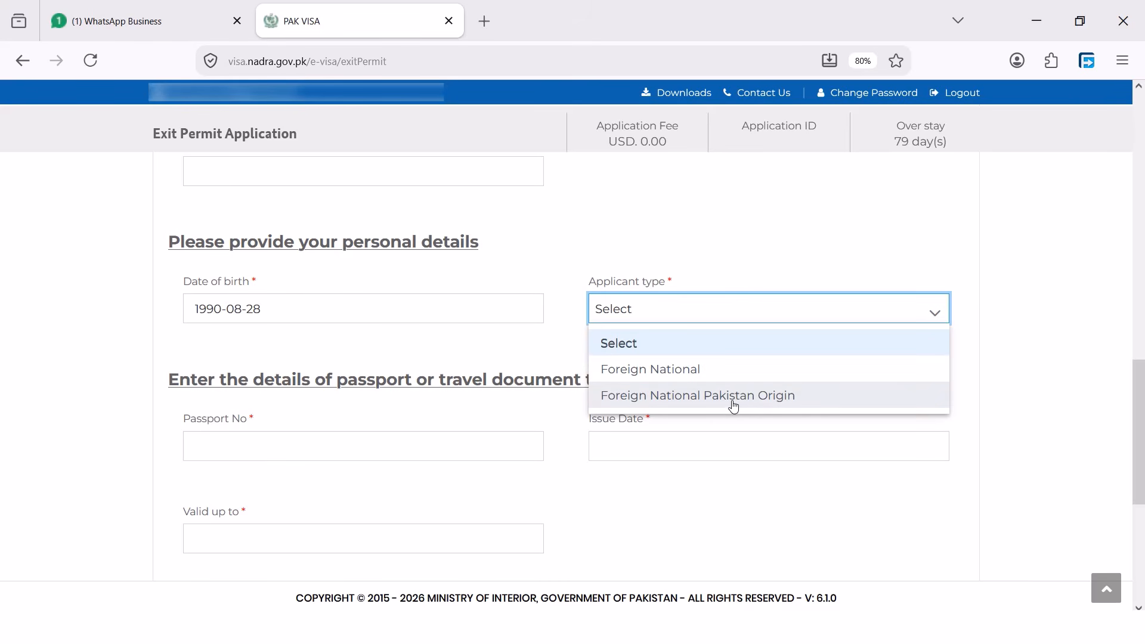
{"action": "left_click", "coordinate": [650, 372]}
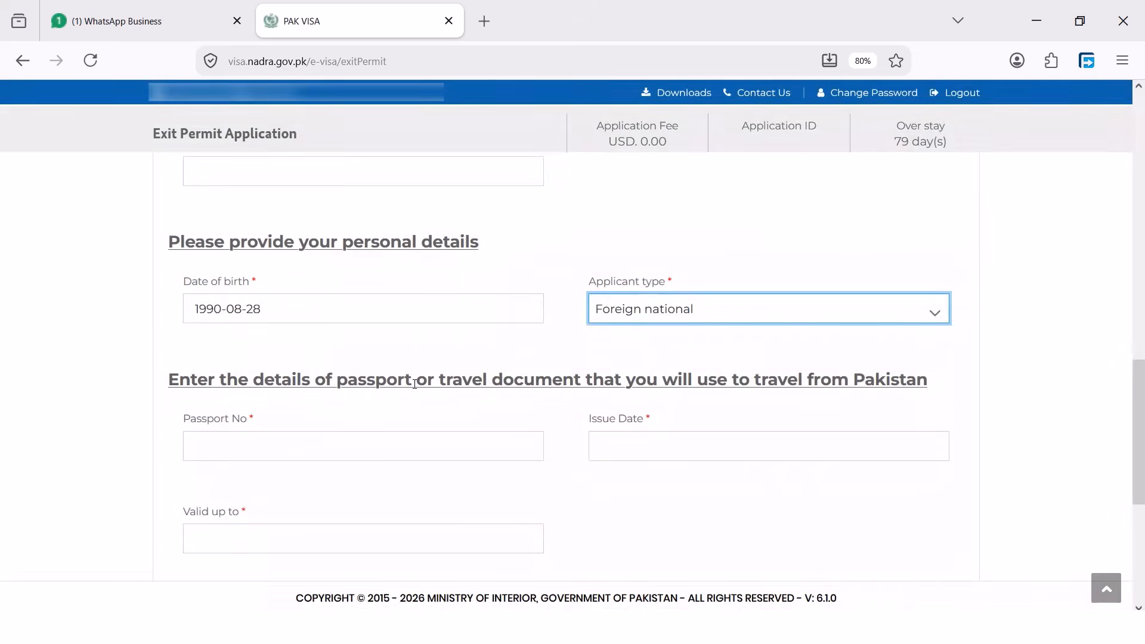
{"action": "scroll", "coordinate": [358, 366], "scroll_direction": "down", "scroll_amount": 1}
{"action": "left_click", "coordinate": [356, 365]}
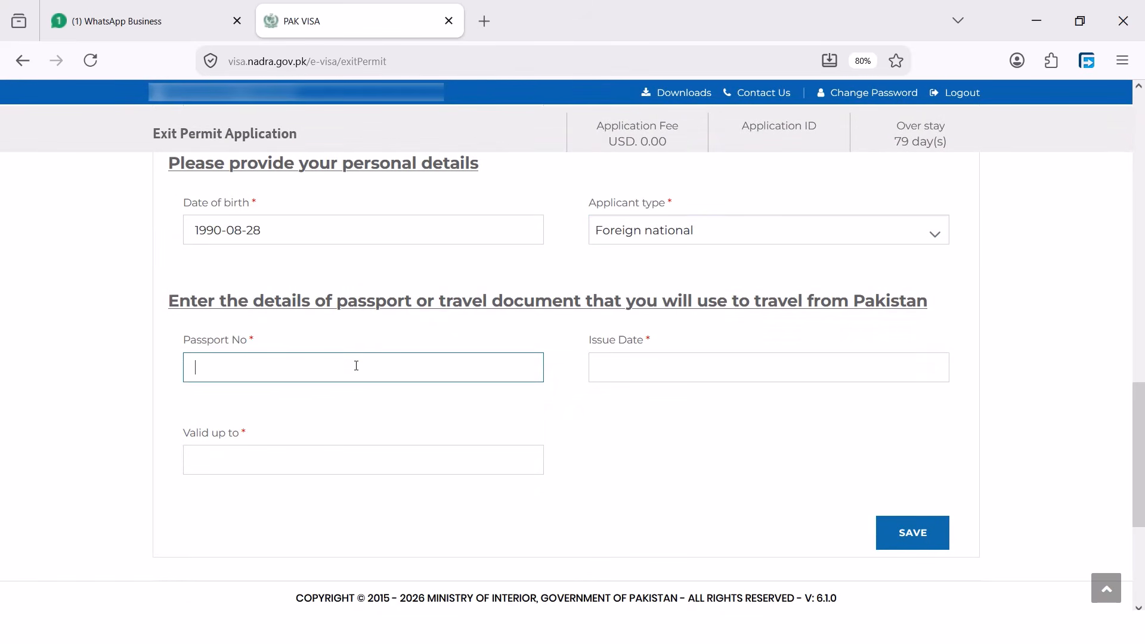
{"action": "left_click_drag", "start_coordinate": [212, 369], "coordinate": [168, 366]}
{"action": "type", "text": "AFG"}
Set passport issue date 2024-08-20 and validity 2034-08-30, then save
{"action": "left_click", "coordinate": [637, 379]}
{"action": "left_click", "coordinate": [732, 114]}
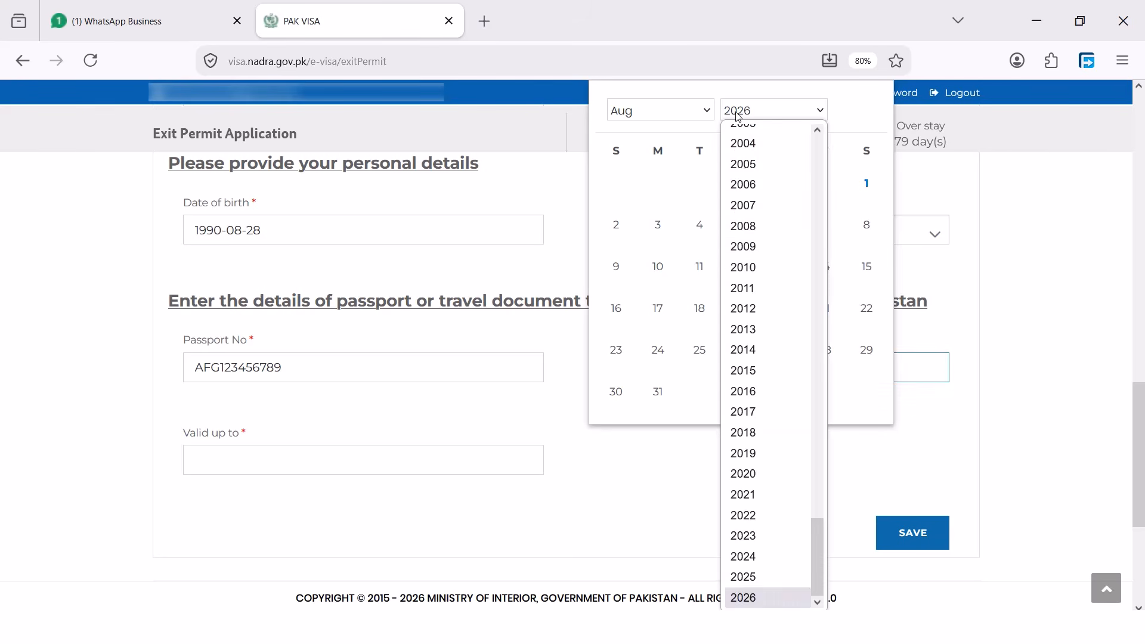
{"action": "left_click", "coordinate": [766, 568]}
{"action": "left_click", "coordinate": [700, 278]}
{"action": "scroll", "coordinate": [537, 366], "scroll_direction": "down", "scroll_amount": 1}
{"action": "left_click", "coordinate": [361, 377]}
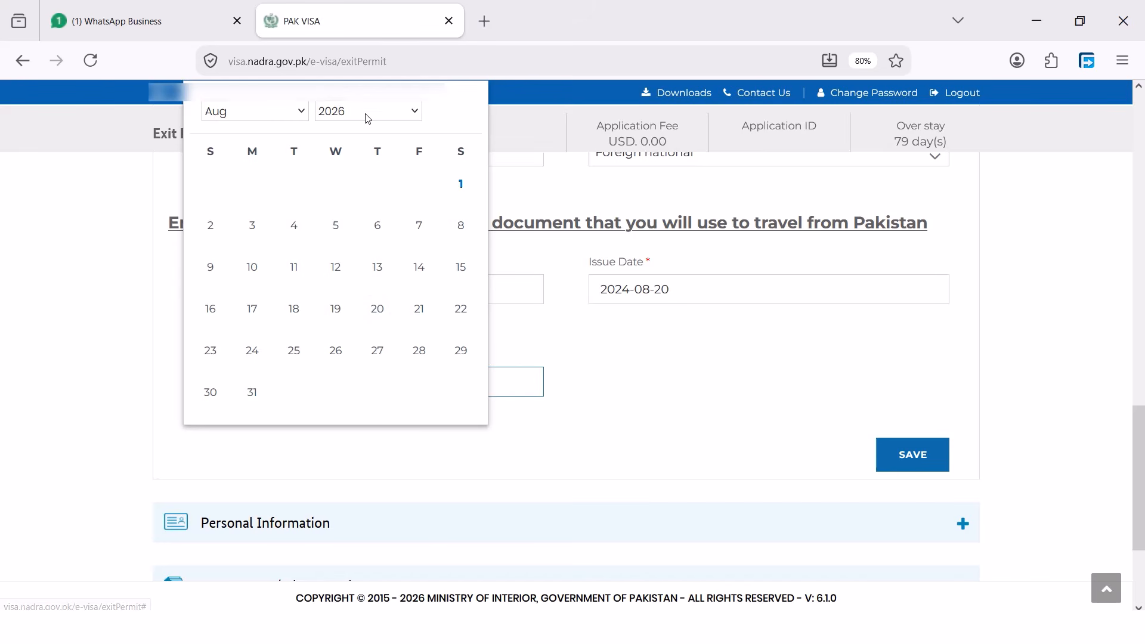
{"action": "left_click", "coordinate": [366, 113]}
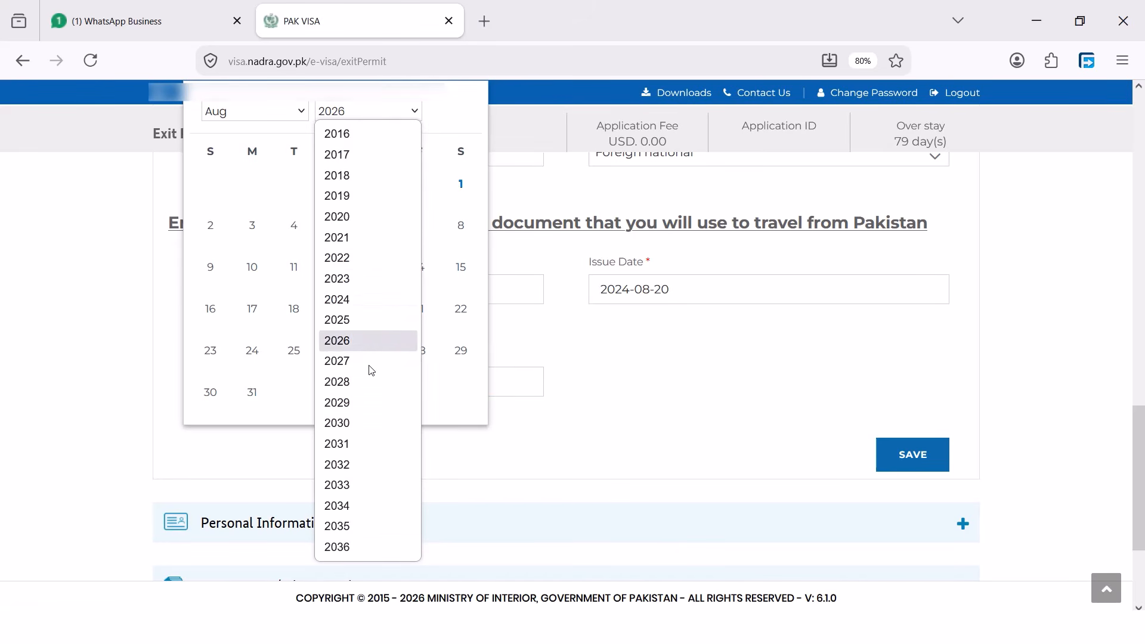
{"action": "left_click", "coordinate": [353, 505]}
{"action": "left_click", "coordinate": [334, 332]}
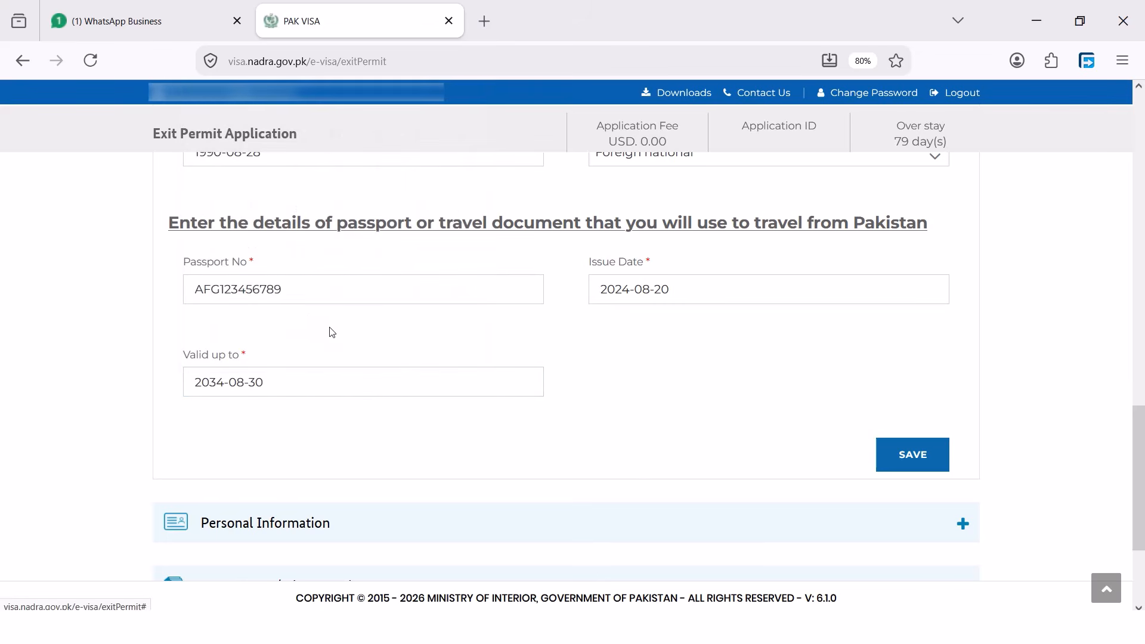
{"action": "left_click", "coordinate": [907, 459]}
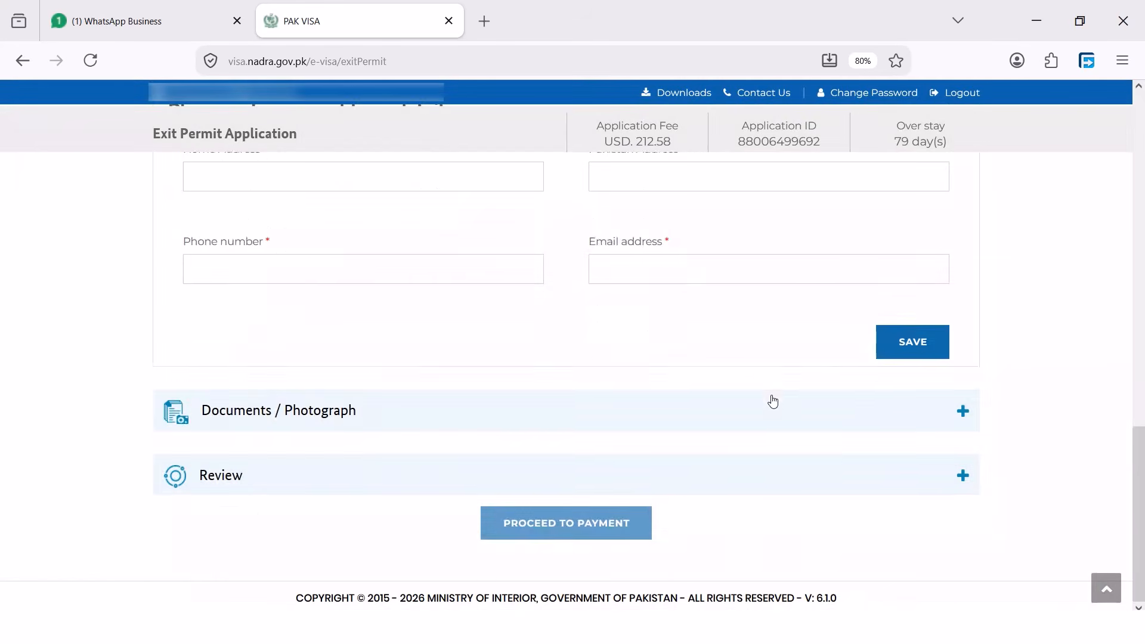
Check the prefilled Name, Father/Husband name, Date of entry and Purpose of visit fields
{"action": "scroll", "coordinate": [770, 397], "scroll_direction": "up", "scroll_amount": 4}
{"action": "scroll", "coordinate": [770, 395], "scroll_direction": "up", "scroll_amount": 5}
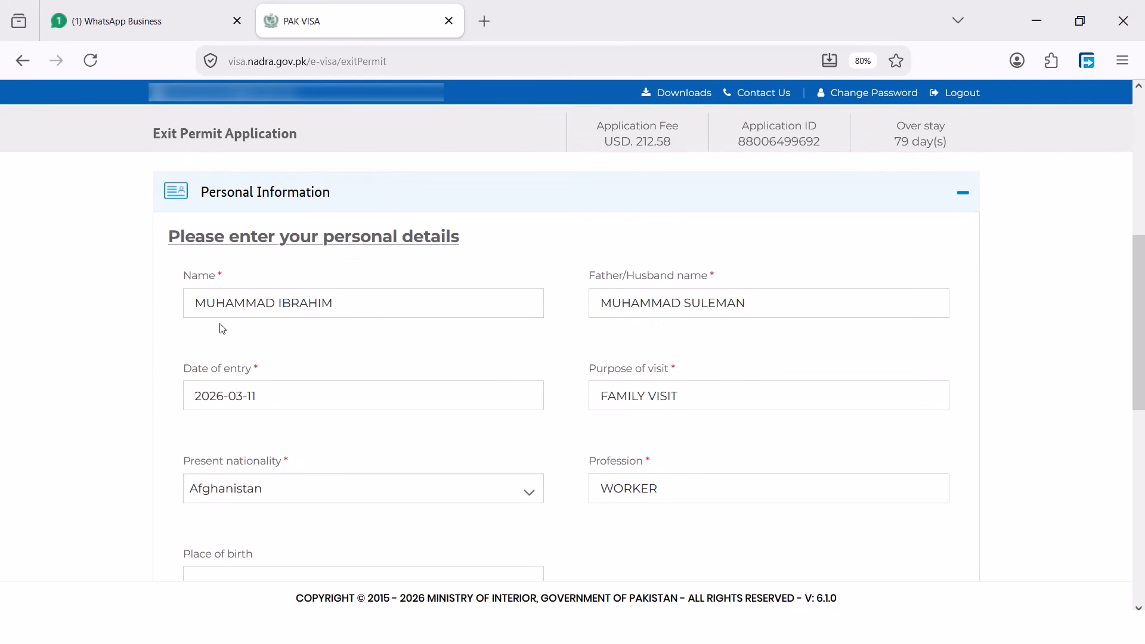
{"action": "left_click", "coordinate": [206, 297]}
{"action": "left_click", "coordinate": [606, 302]}
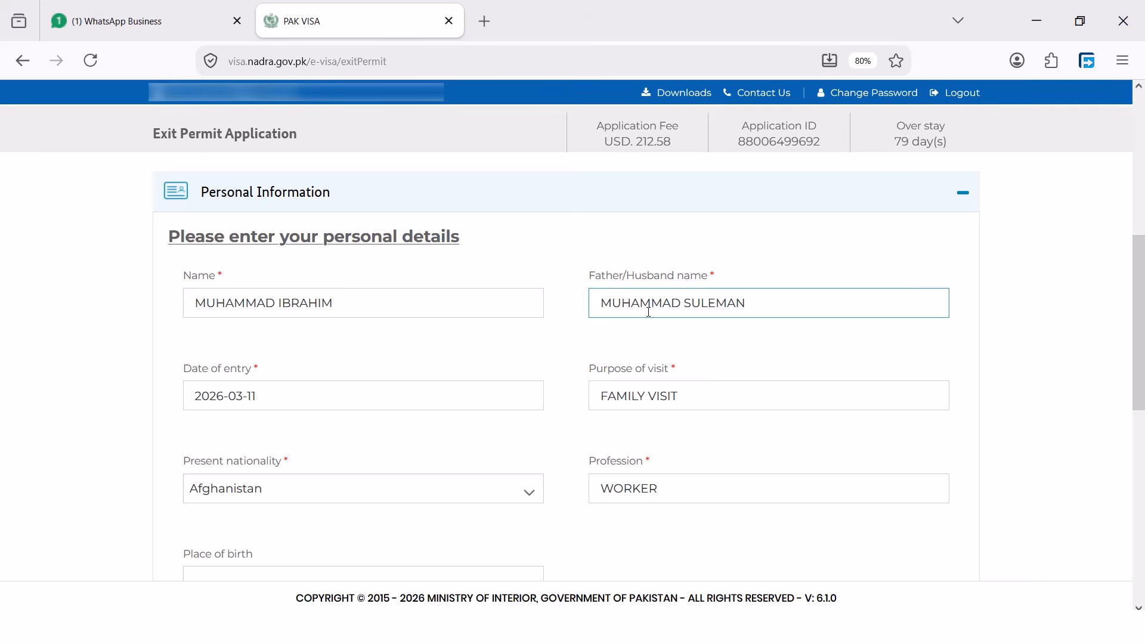
{"action": "scroll", "coordinate": [530, 343], "scroll_direction": "down", "scroll_amount": 2}
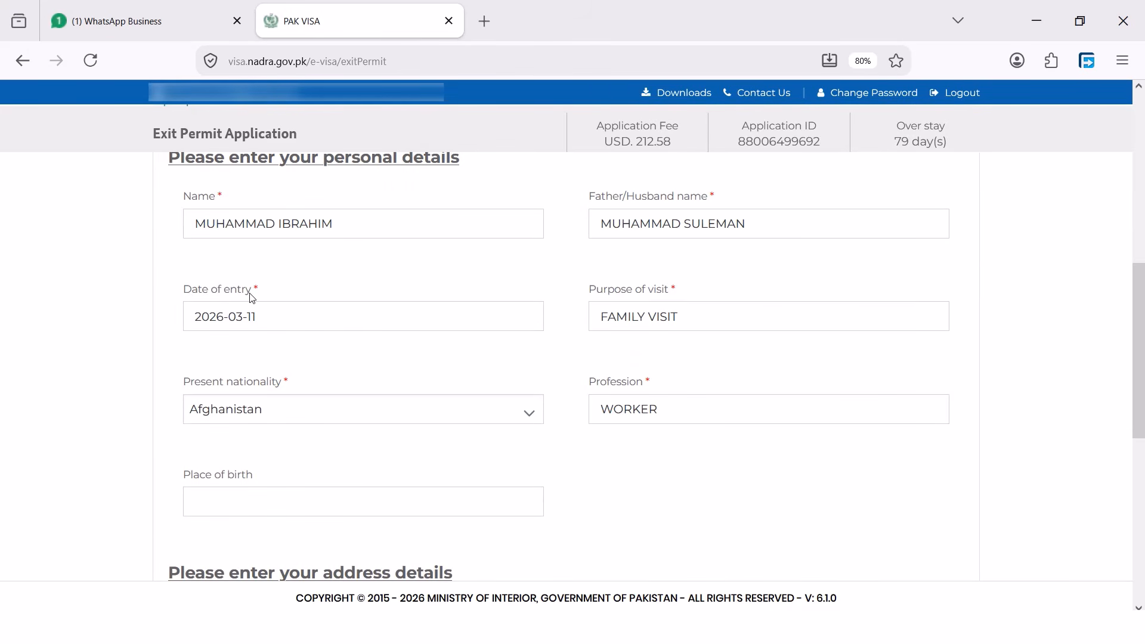
{"action": "left_click", "coordinate": [277, 318]}
{"action": "left_click", "coordinate": [590, 306]}
{"action": "left_click_drag", "start_coordinate": [589, 297], "coordinate": [663, 301]}
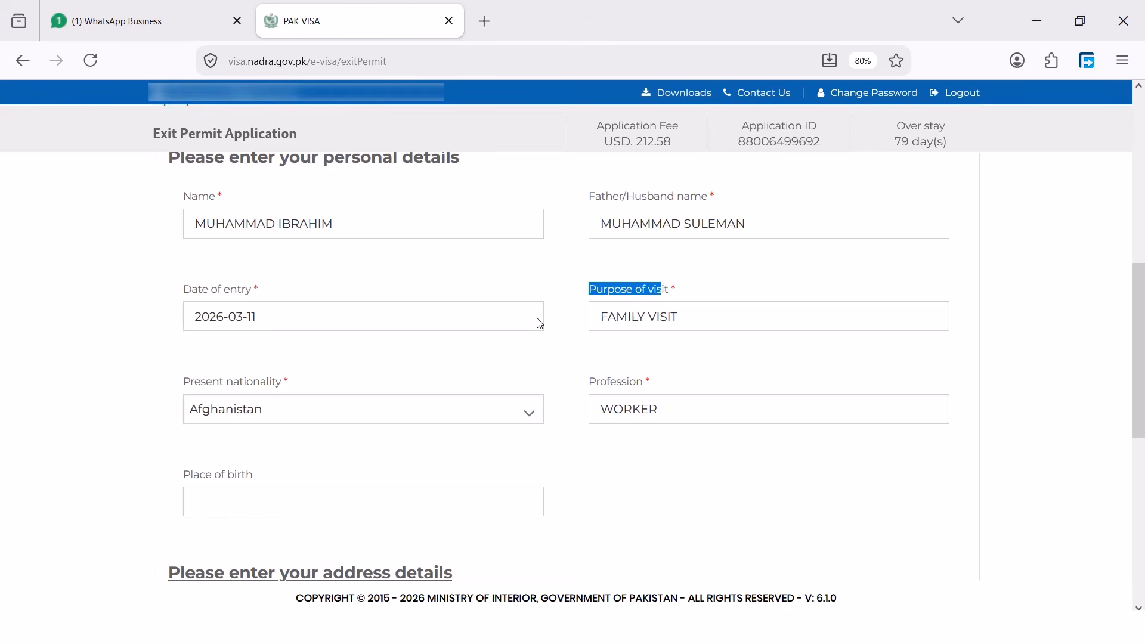
Check the Pakistan Address, Phone number and Email address fields
{"action": "scroll", "coordinate": [256, 328], "scroll_direction": "down", "scroll_amount": 2}
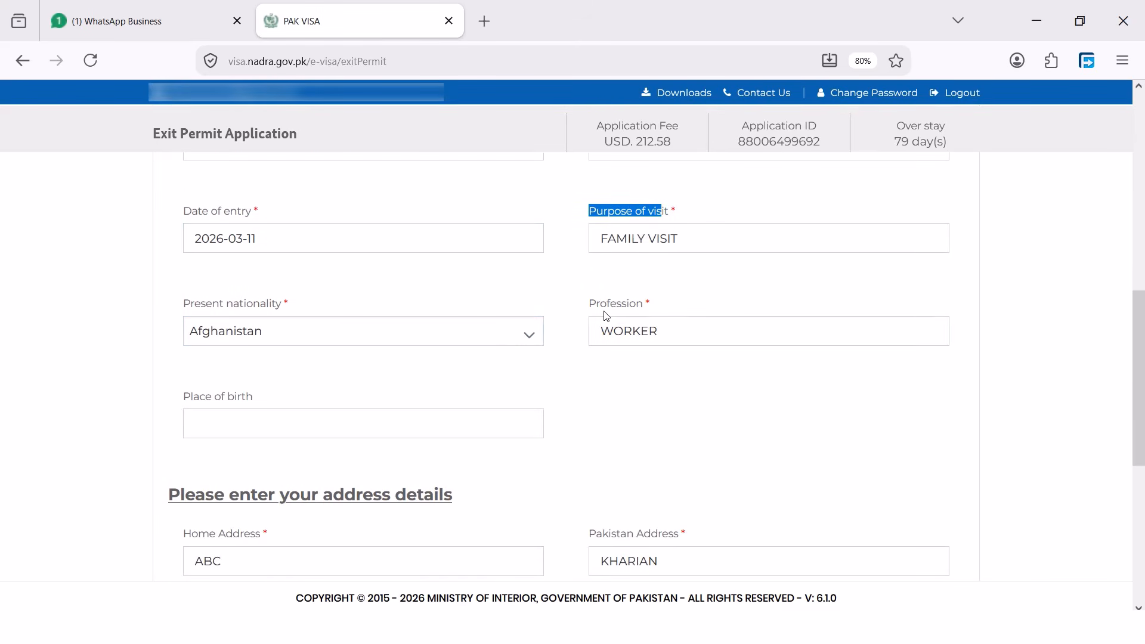
{"action": "scroll", "coordinate": [263, 319], "scroll_direction": "down", "scroll_amount": 2}
{"action": "left_click_drag", "start_coordinate": [263, 320], "coordinate": [245, 298]}
{"action": "scroll", "coordinate": [375, 346], "scroll_direction": "down", "scroll_amount": 4}
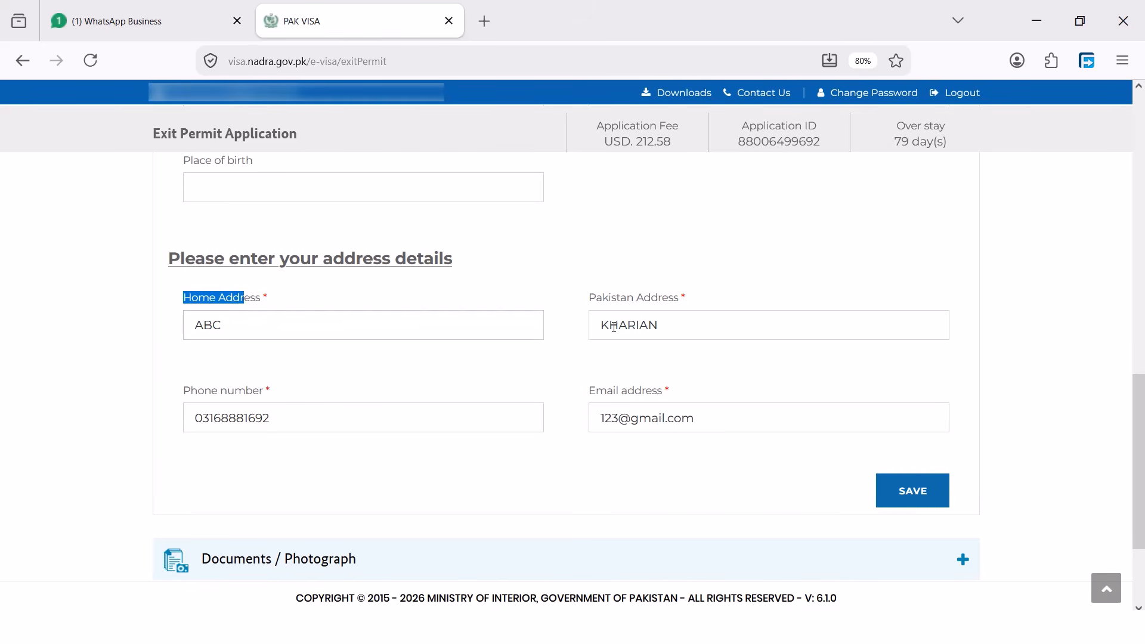
{"action": "left_click_drag", "start_coordinate": [587, 299], "coordinate": [690, 307]}
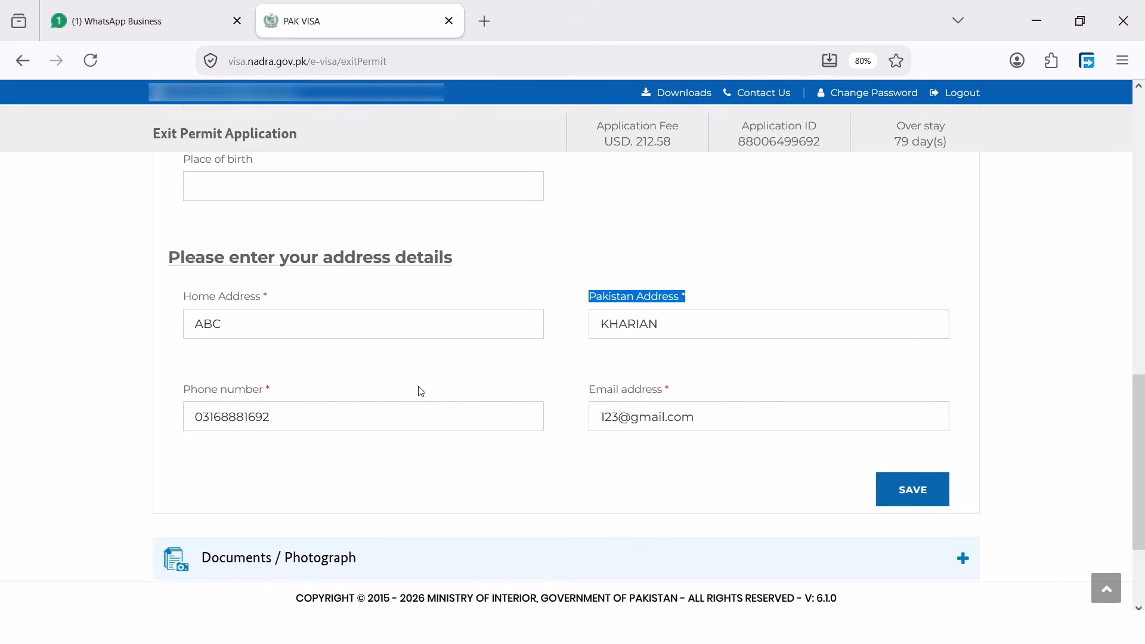
{"action": "scroll", "coordinate": [419, 388], "scroll_direction": "down", "scroll_amount": 2}
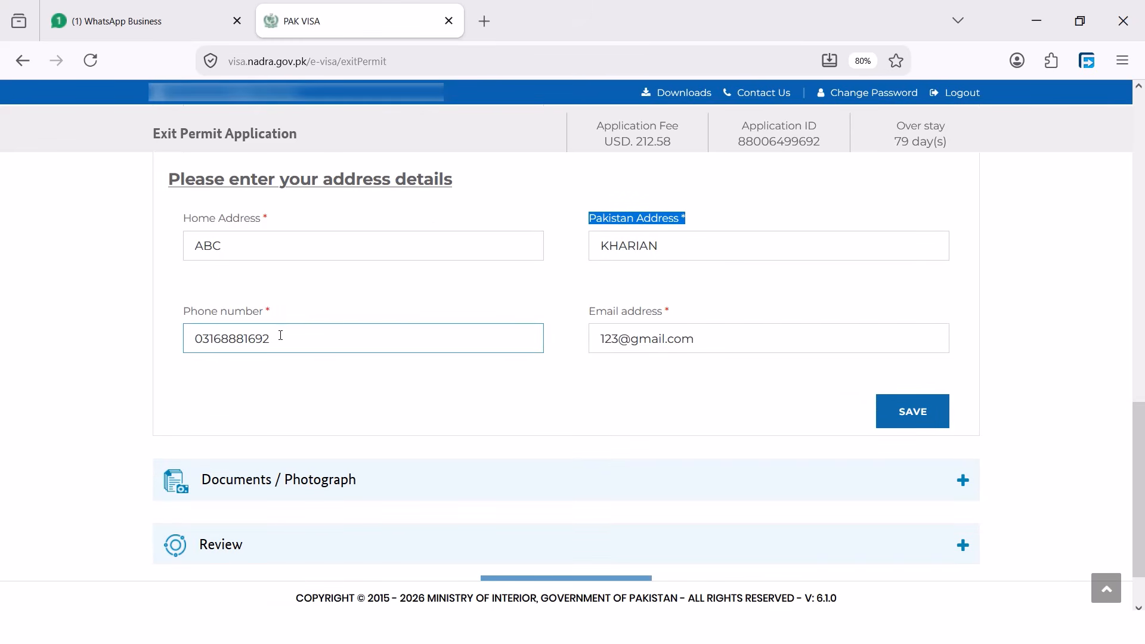
{"action": "left_click_drag", "start_coordinate": [286, 340], "coordinate": [192, 339]}
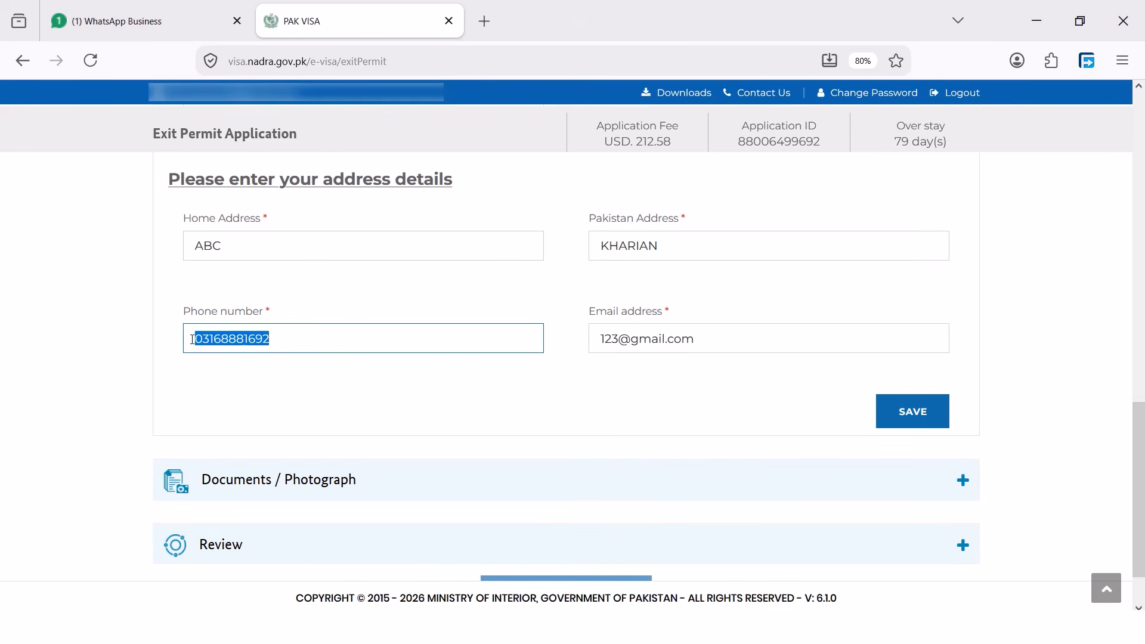
{"action": "left_click_drag", "start_coordinate": [282, 311], "coordinate": [215, 316]}
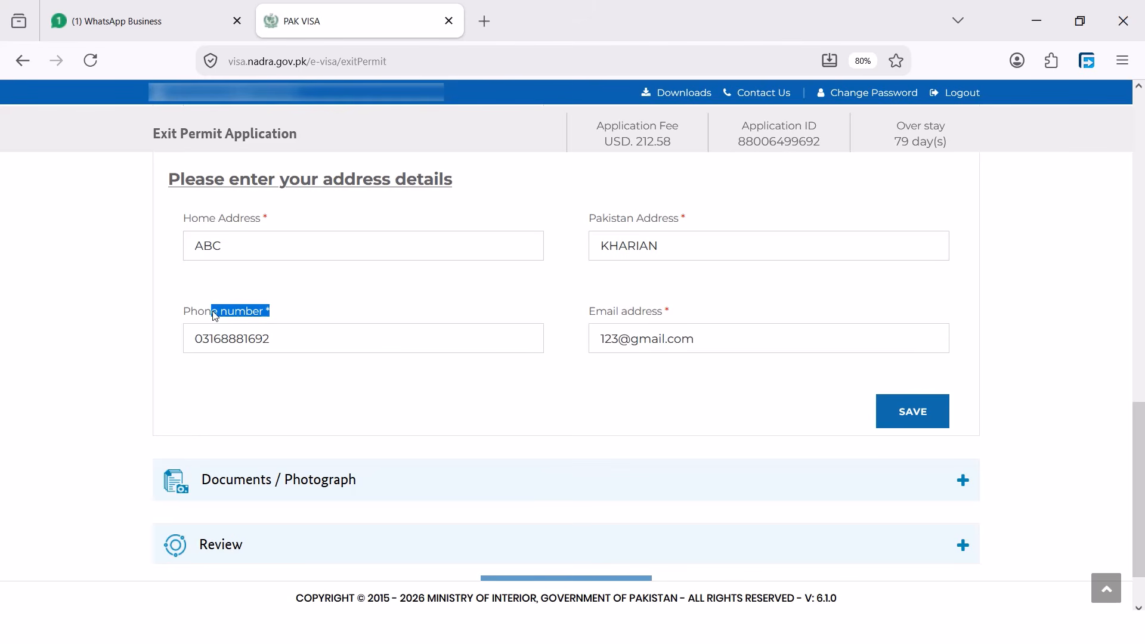
{"action": "left_click", "coordinate": [634, 391]}
{"action": "left_click", "coordinate": [611, 346]}
{"action": "scroll", "coordinate": [609, 325], "scroll_direction": "up", "scroll_amount": 1}
{"action": "scroll", "coordinate": [603, 316], "scroll_direction": "up", "scroll_amount": 4}
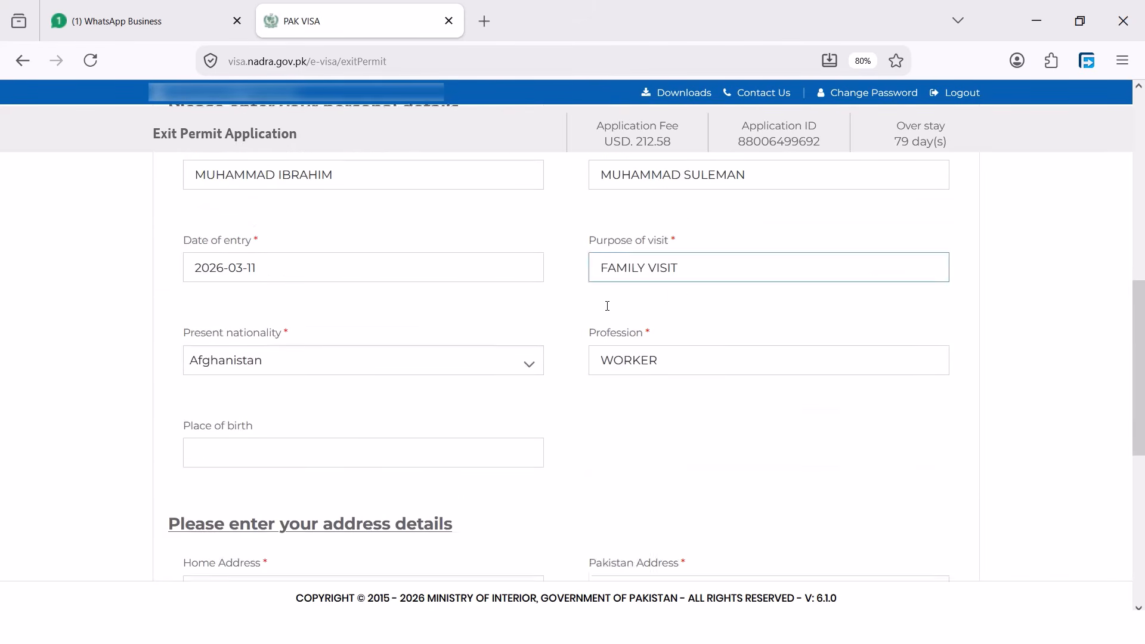
{"action": "scroll", "coordinate": [606, 302], "scroll_direction": "down", "scroll_amount": 4}
{"action": "left_click", "coordinate": [927, 499]}
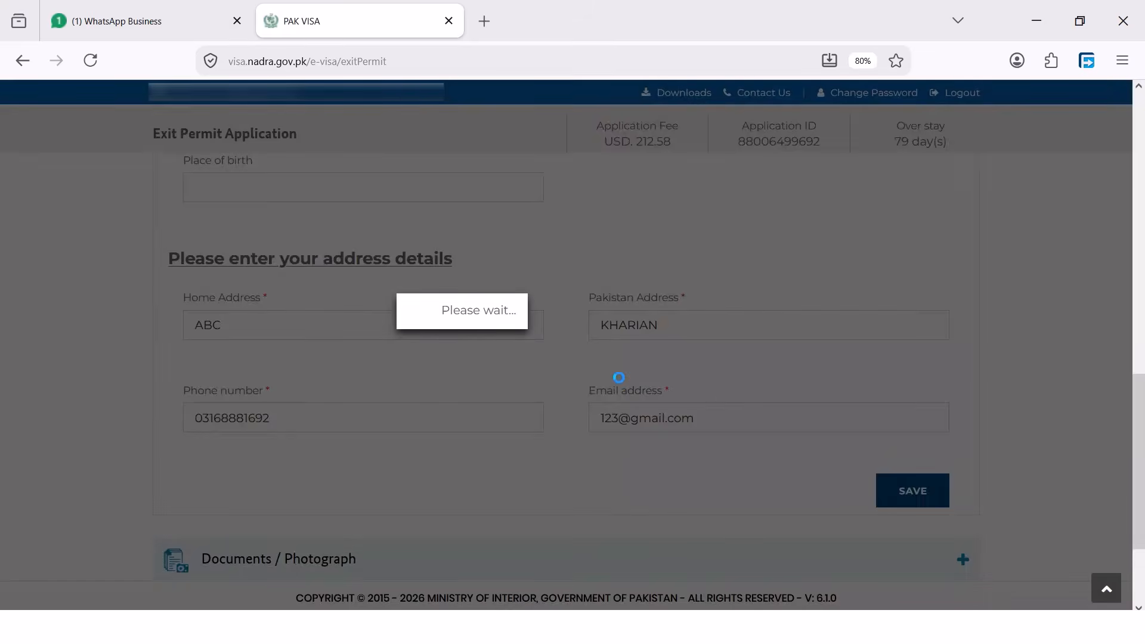
{"action": "scroll", "coordinate": [535, 347], "scroll_direction": "up", "scroll_amount": 7}
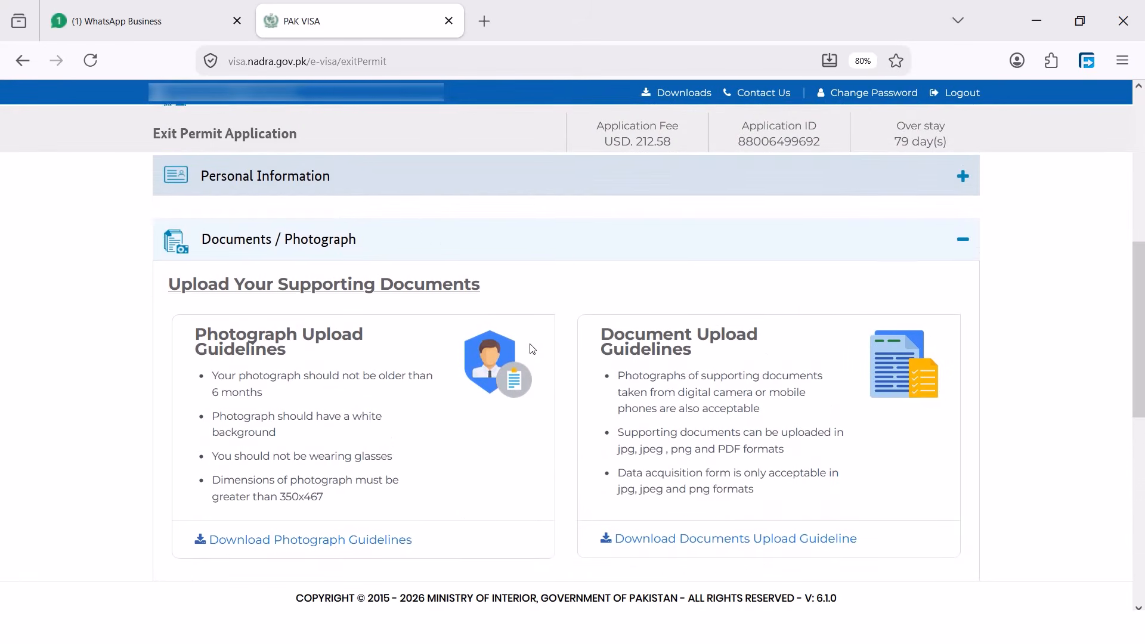
{"action": "scroll", "coordinate": [429, 305], "scroll_direction": "down", "scroll_amount": 1}
{"action": "scroll", "coordinate": [485, 384], "scroll_direction": "down", "scroll_amount": 3}
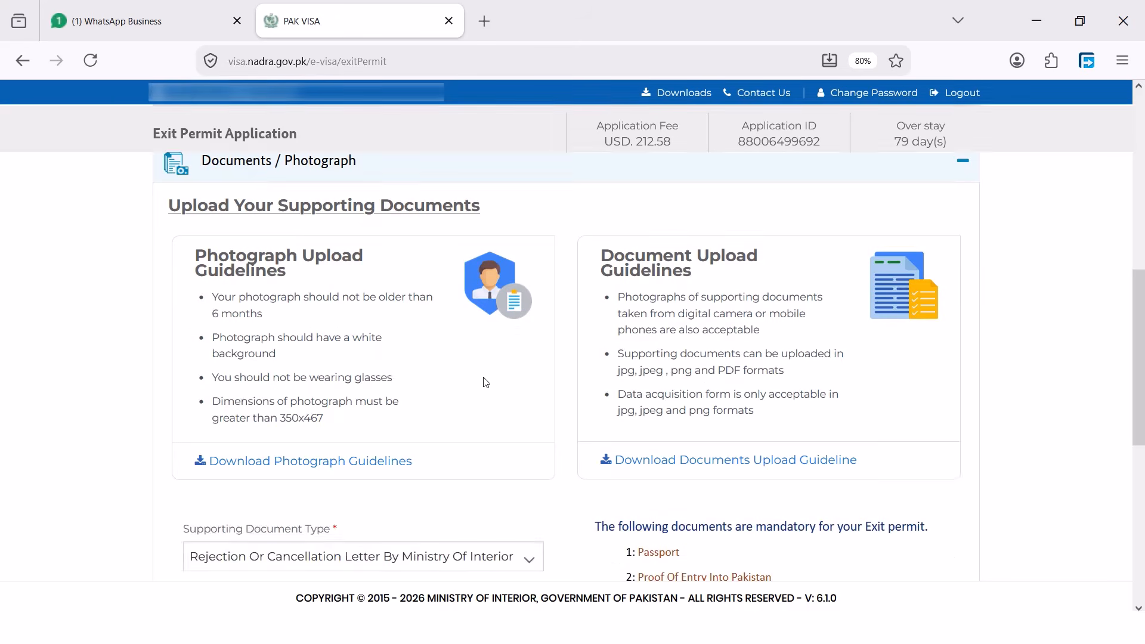
{"action": "scroll", "coordinate": [507, 372], "scroll_direction": "down", "scroll_amount": 1}
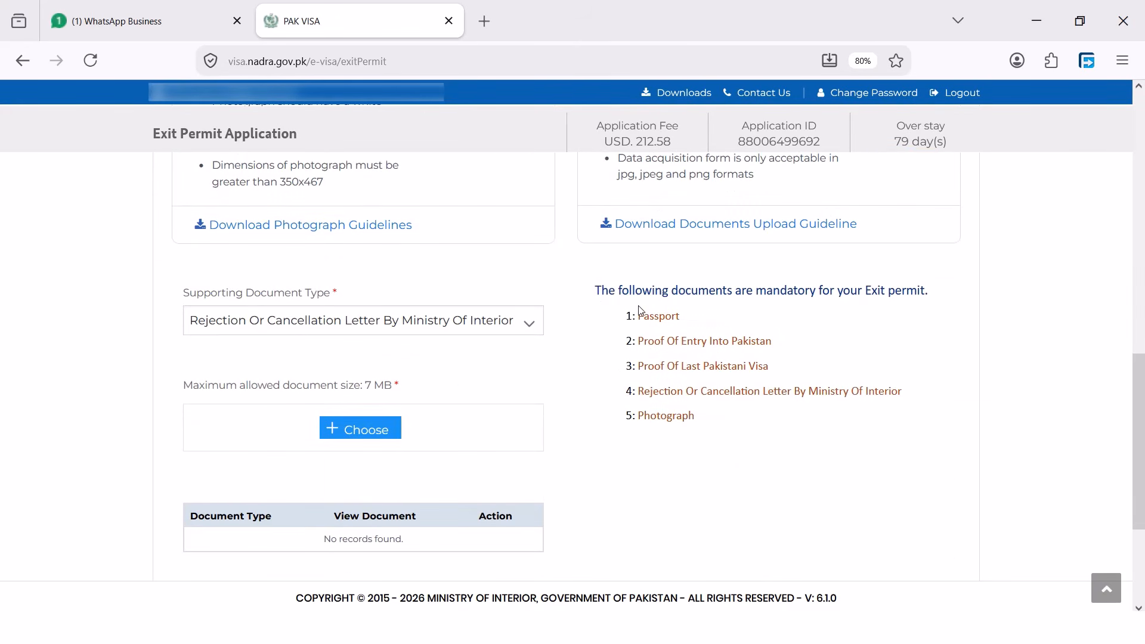
{"action": "left_click_drag", "start_coordinate": [612, 294], "coordinate": [900, 294]}
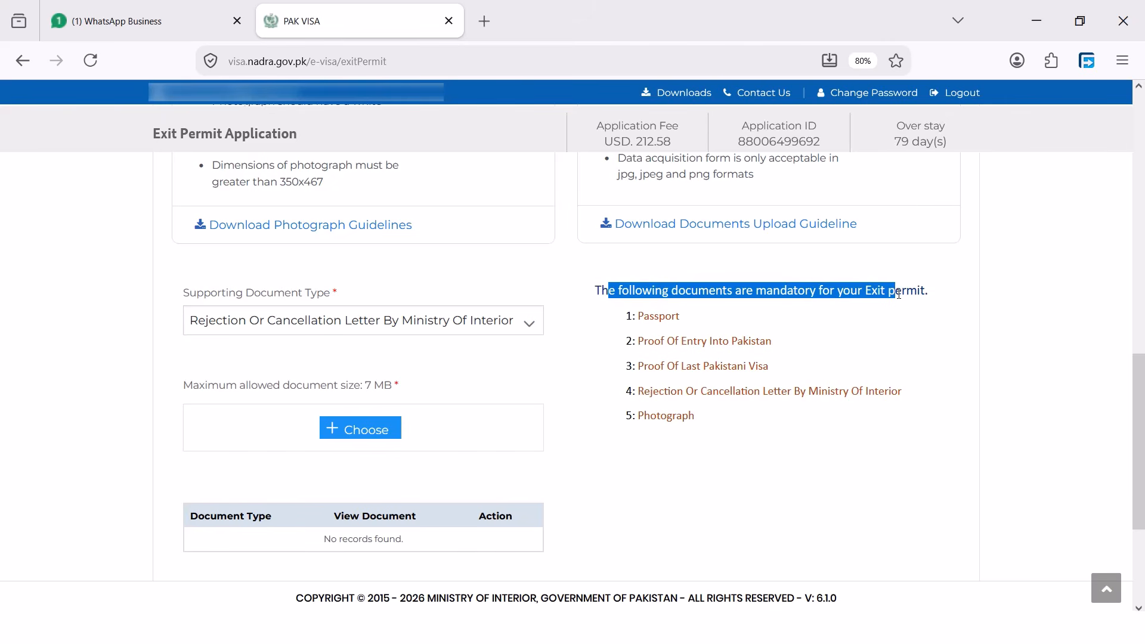
{"action": "left_click", "coordinate": [690, 324]}
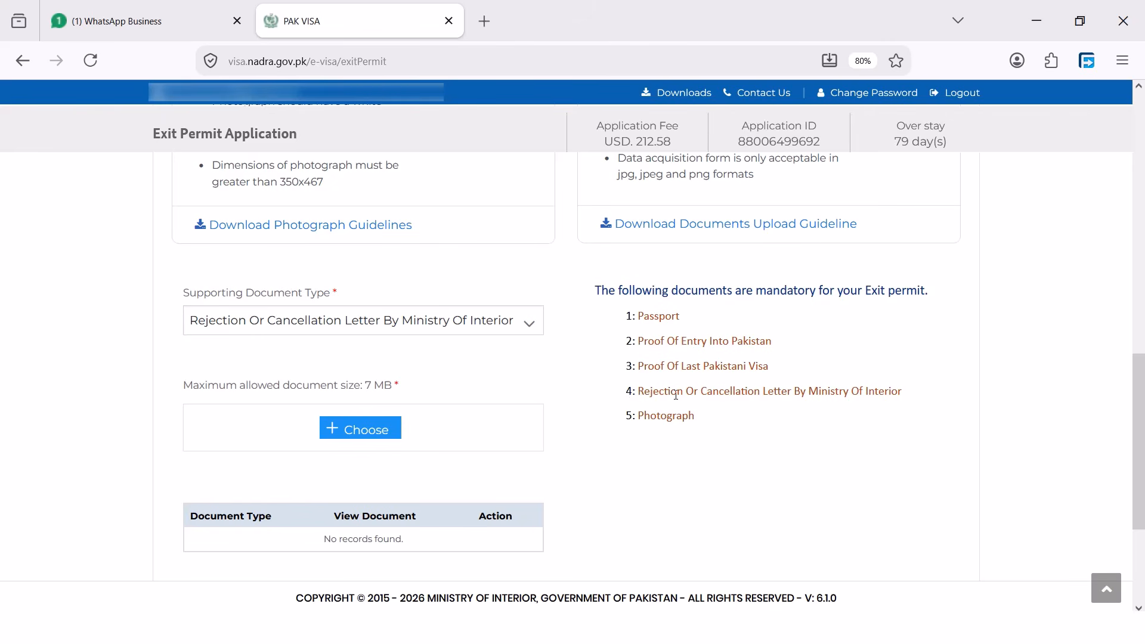
{"action": "left_click_drag", "start_coordinate": [905, 398], "coordinate": [638, 396]}
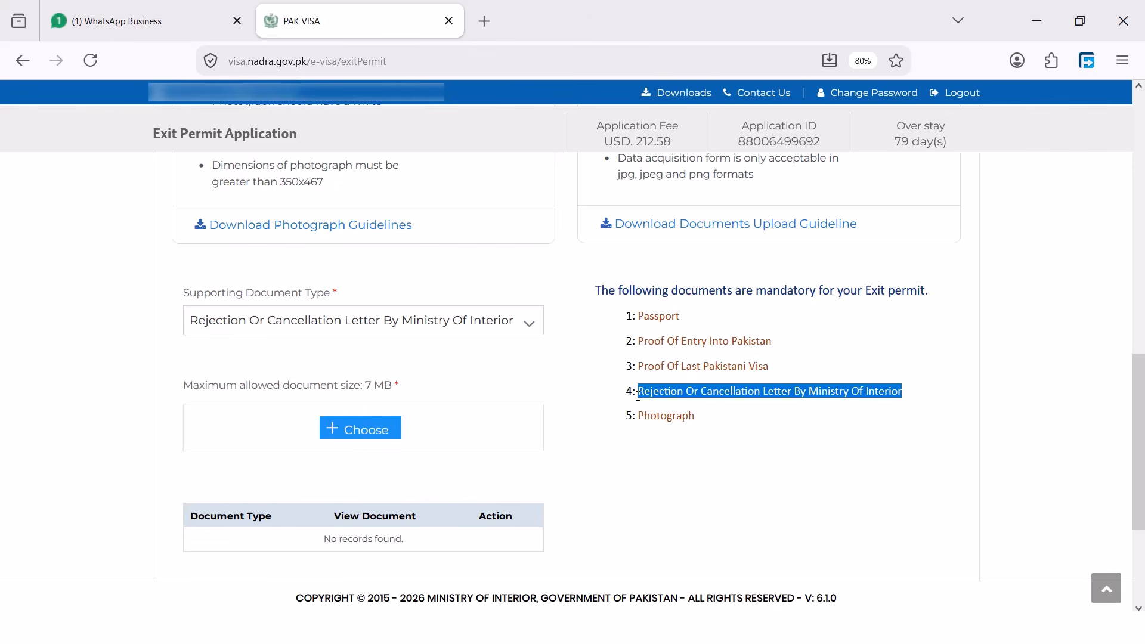
{"action": "left_click", "coordinate": [753, 414]}
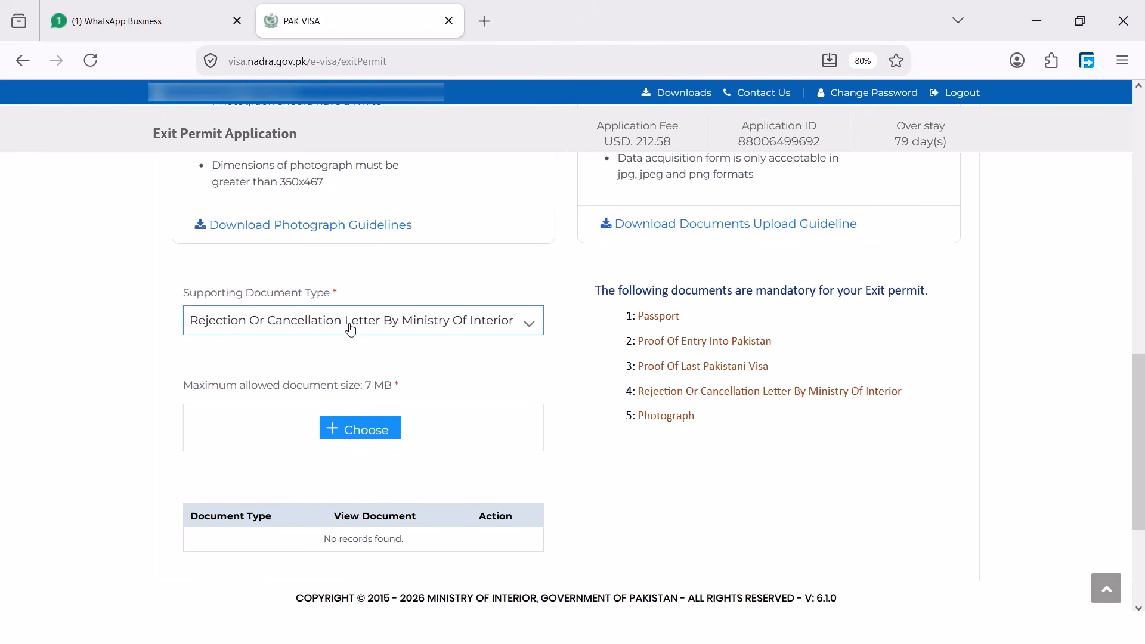
Upload the passport image as the Passport supporting document
{"action": "left_click", "coordinate": [283, 326]}
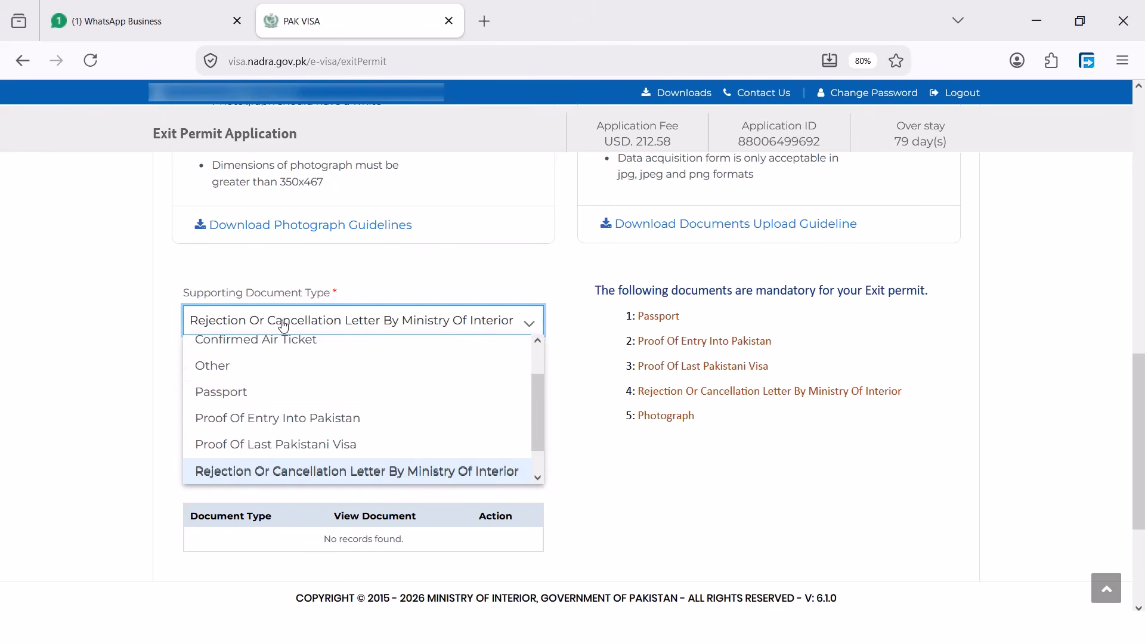
{"action": "scroll", "coordinate": [296, 373], "scroll_direction": "up", "scroll_amount": 1}
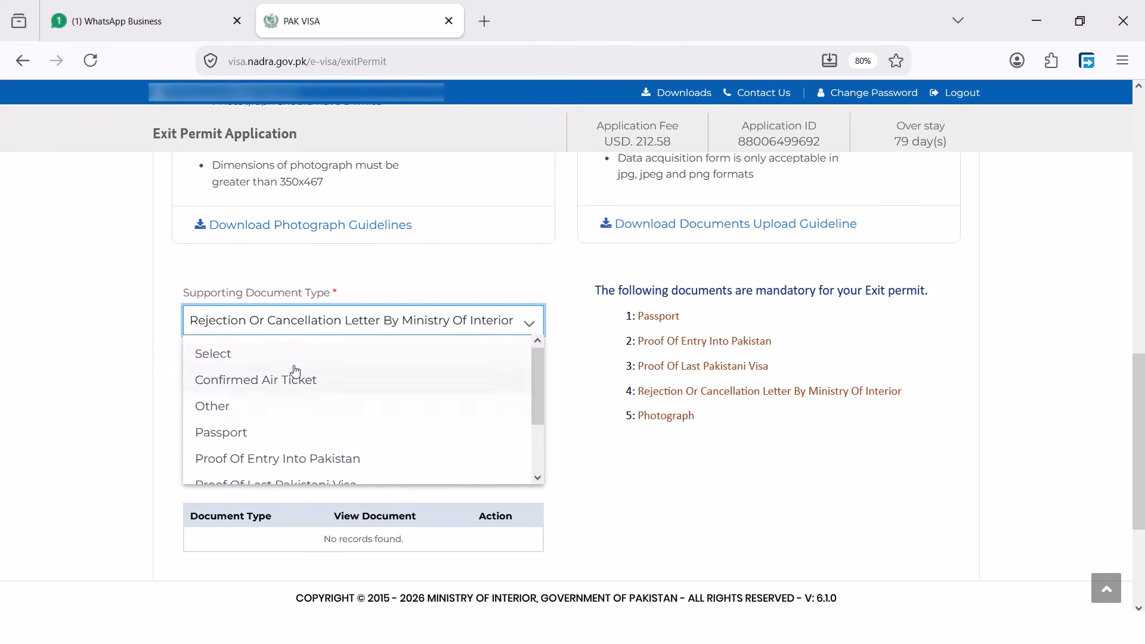
{"action": "left_click", "coordinate": [277, 435]}
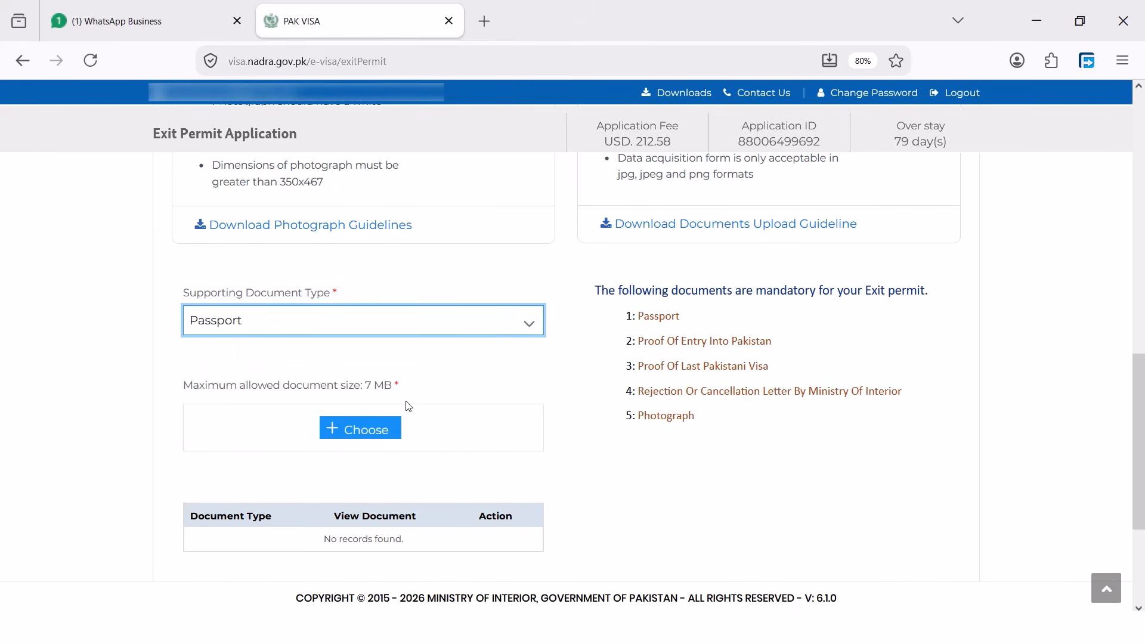
{"action": "left_click", "coordinate": [358, 431]}
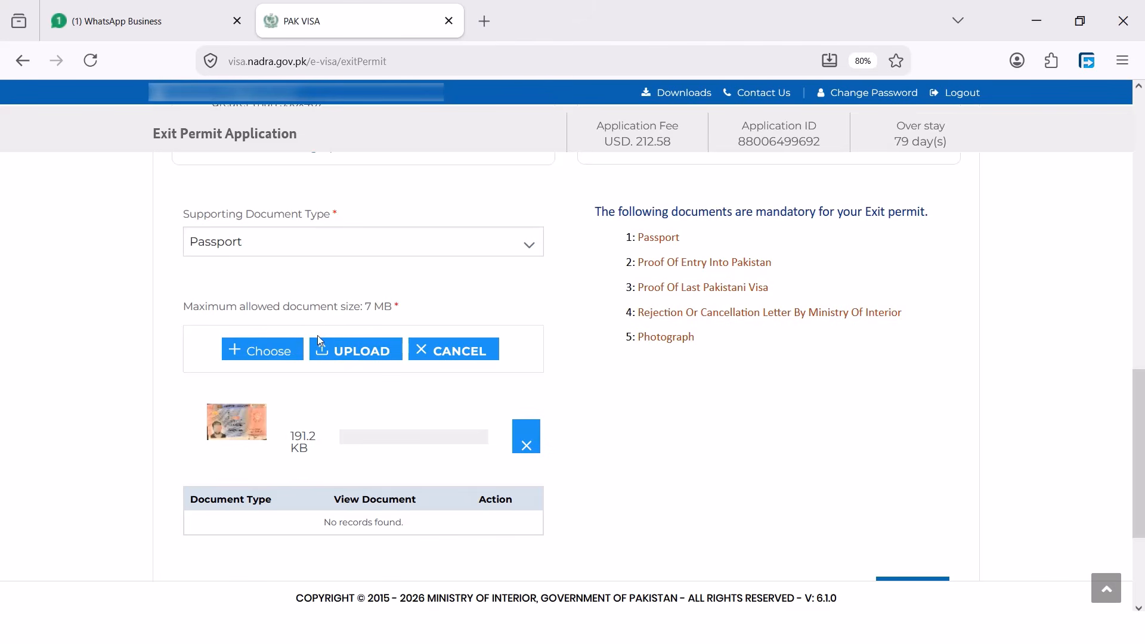
{"action": "left_click", "coordinate": [368, 358]}
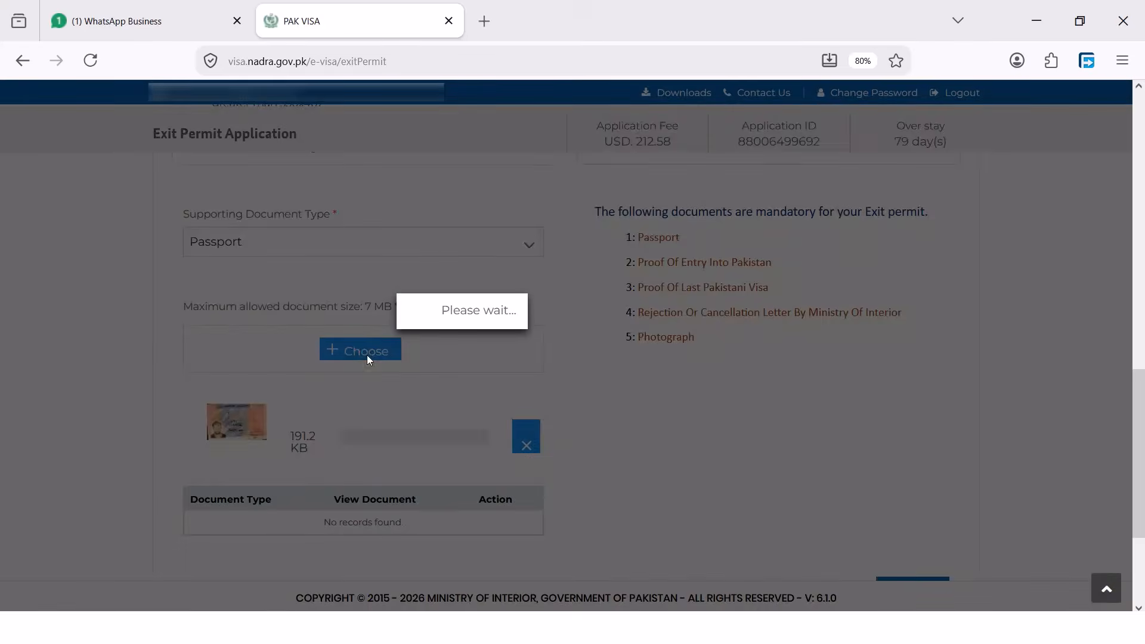
Save the uploaded documents to move on to the Review step
{"action": "scroll", "coordinate": [382, 360], "scroll_direction": "down", "scroll_amount": 3}
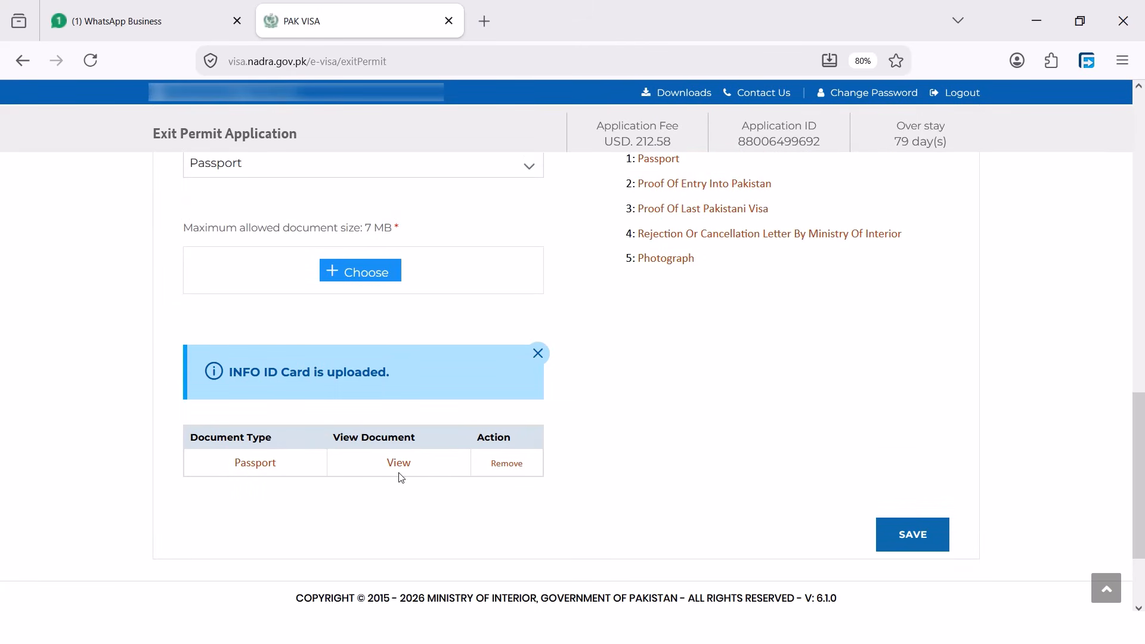
{"action": "scroll", "coordinate": [445, 346], "scroll_direction": "up", "scroll_amount": 2}
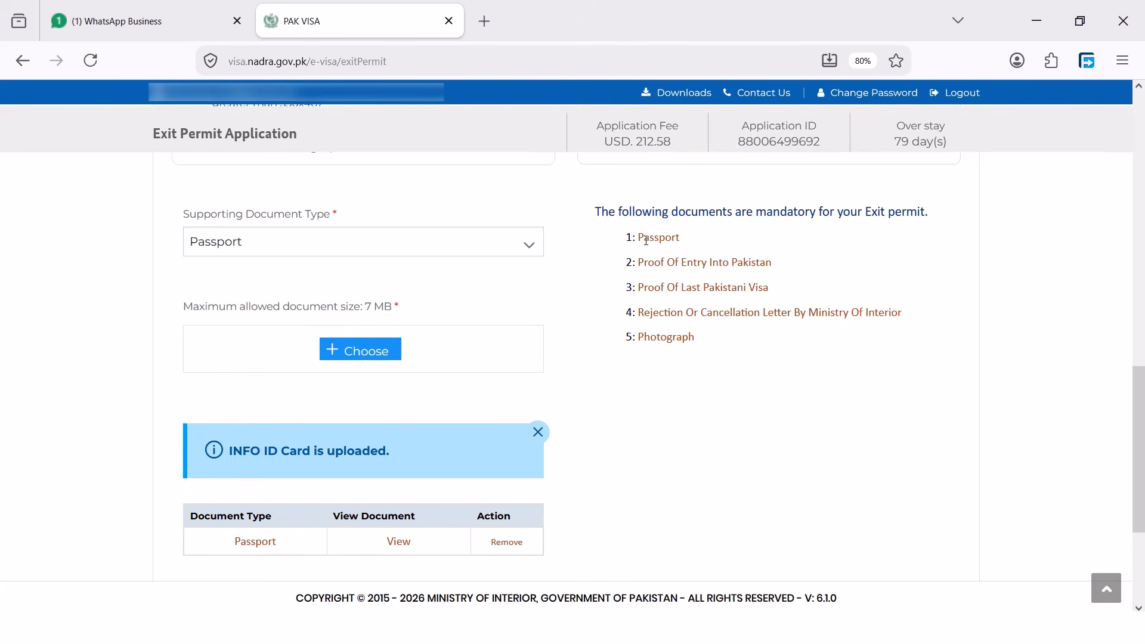
{"action": "scroll", "coordinate": [537, 406], "scroll_direction": "down", "scroll_amount": 2}
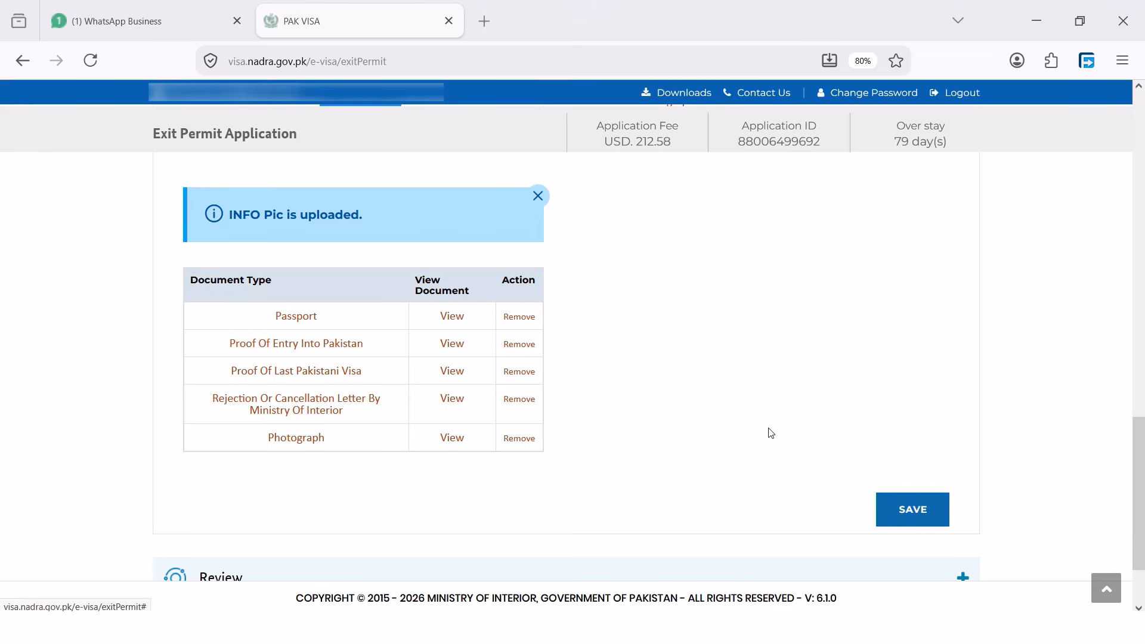
{"action": "left_click", "coordinate": [903, 512]}
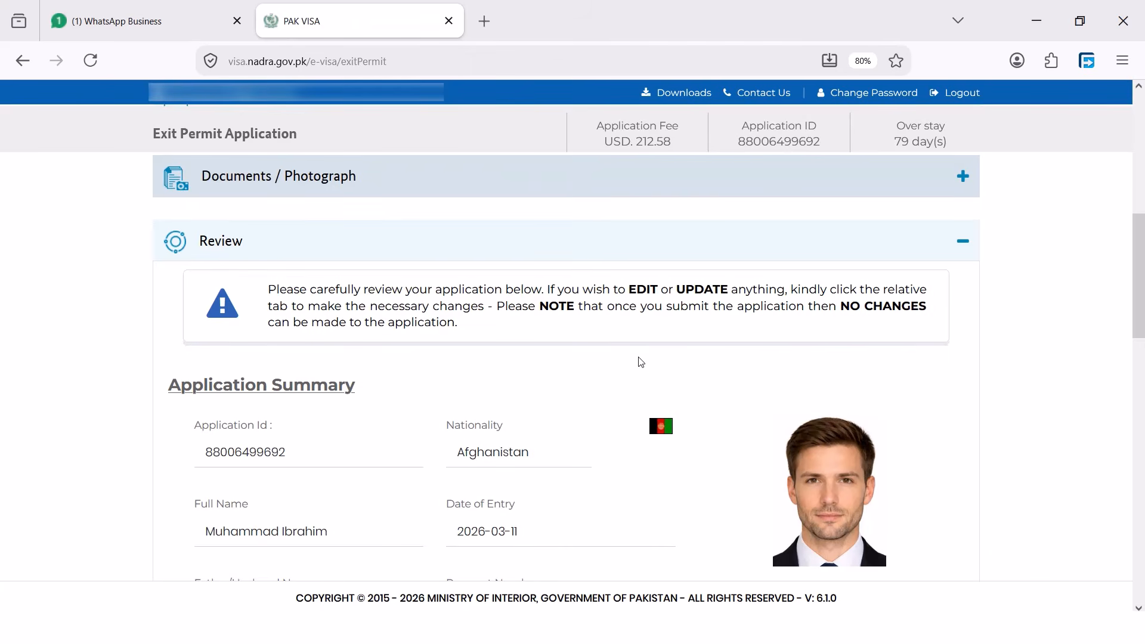
Scroll the Application Summary, tick the correctness declaration, save, and proceed to payment
{"action": "scroll", "coordinate": [637, 359], "scroll_direction": "down", "scroll_amount": 12}
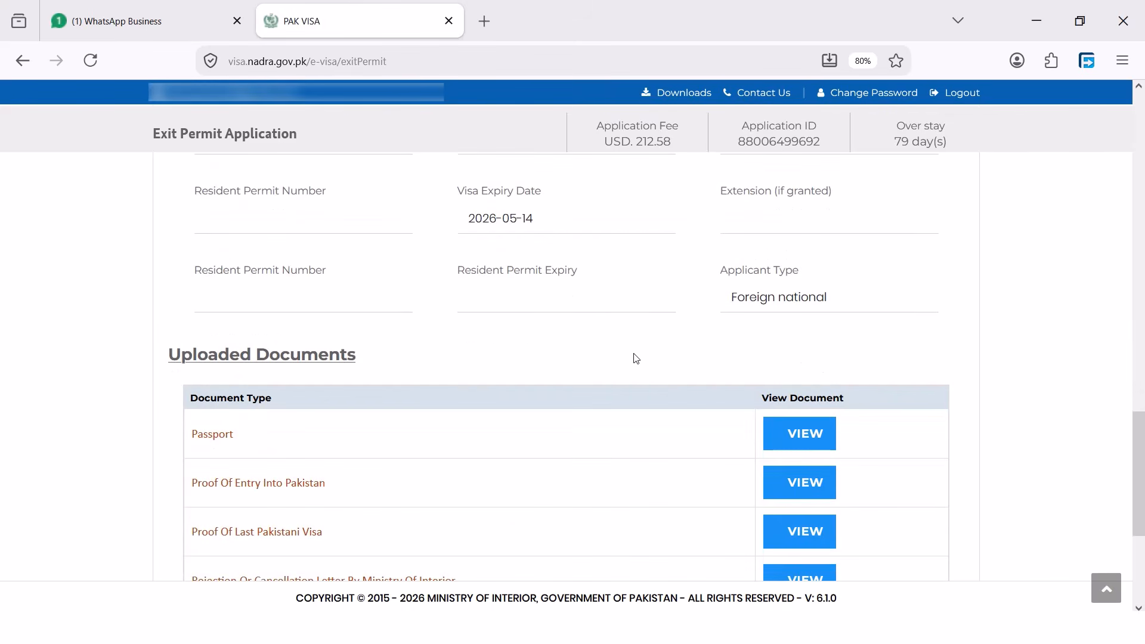
{"action": "scroll", "coordinate": [637, 359], "scroll_direction": "up", "scroll_amount": 4}
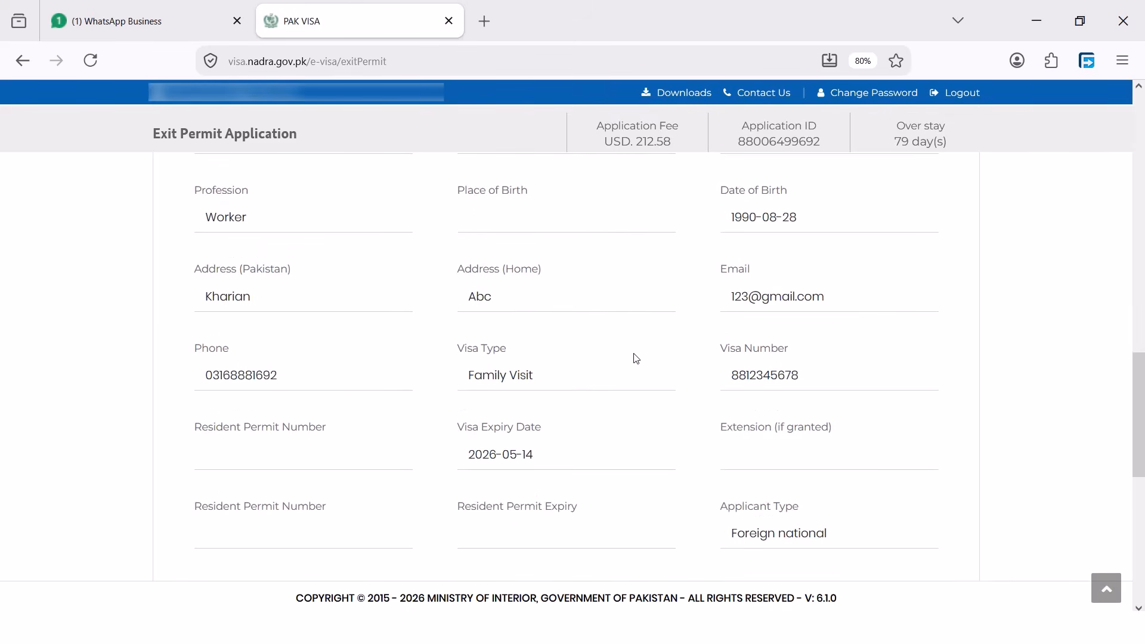
{"action": "scroll", "coordinate": [636, 358], "scroll_direction": "down", "scroll_amount": 8}
{"action": "scroll", "coordinate": [607, 356], "scroll_direction": "up", "scroll_amount": 14}
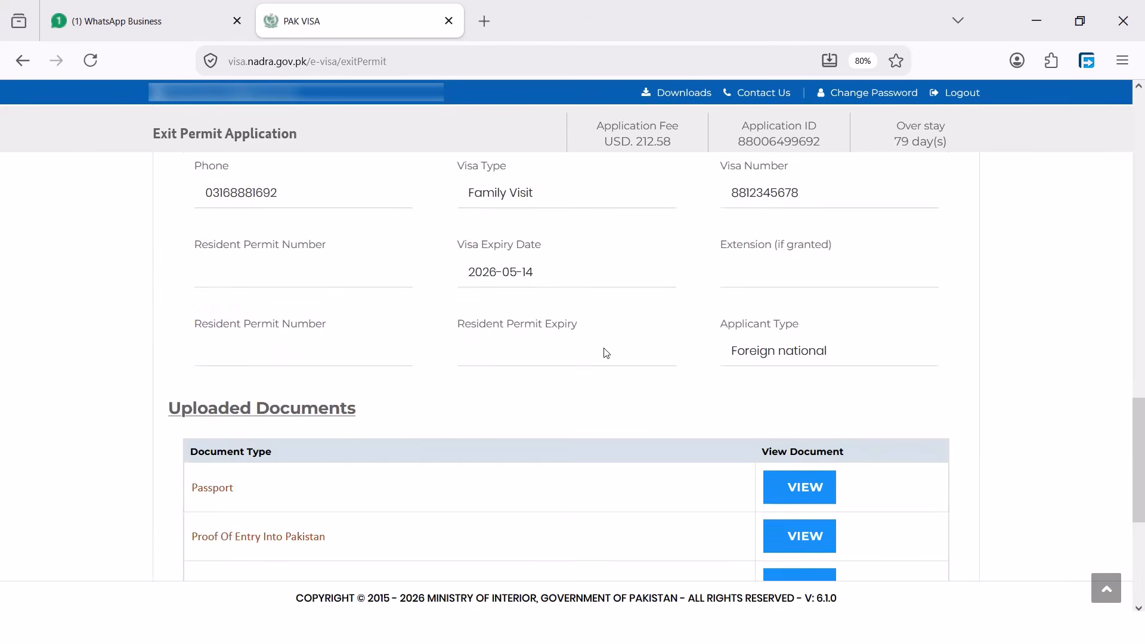
{"action": "scroll", "coordinate": [606, 354], "scroll_direction": "up", "scroll_amount": 3}
{"action": "scroll", "coordinate": [573, 404], "scroll_direction": "down", "scroll_amount": 17}
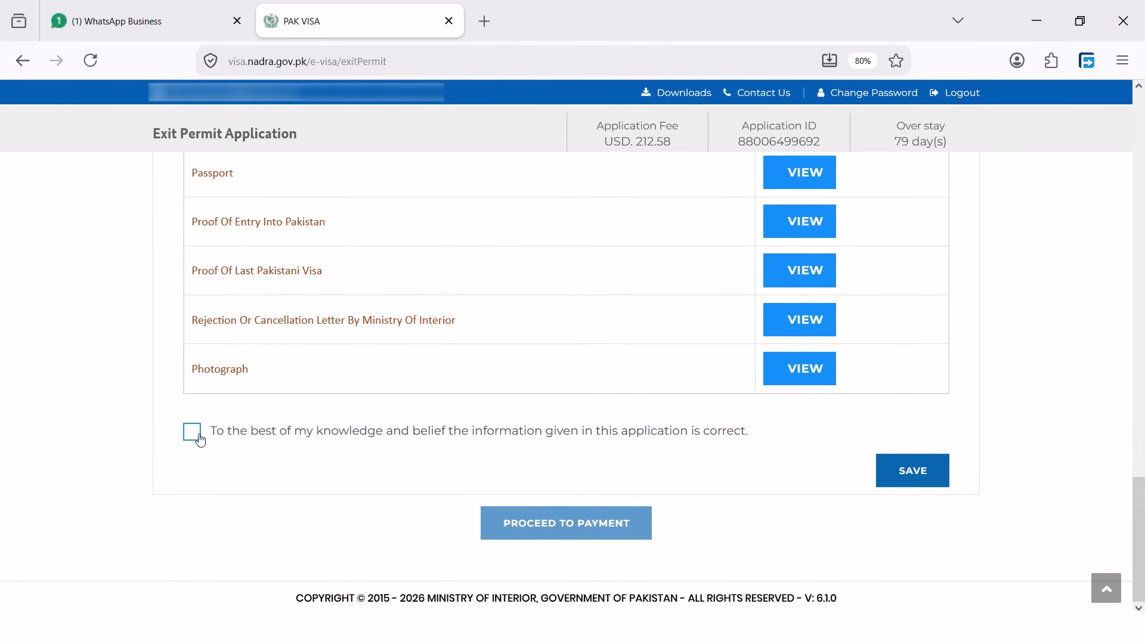
{"action": "left_click", "coordinate": [196, 433]}
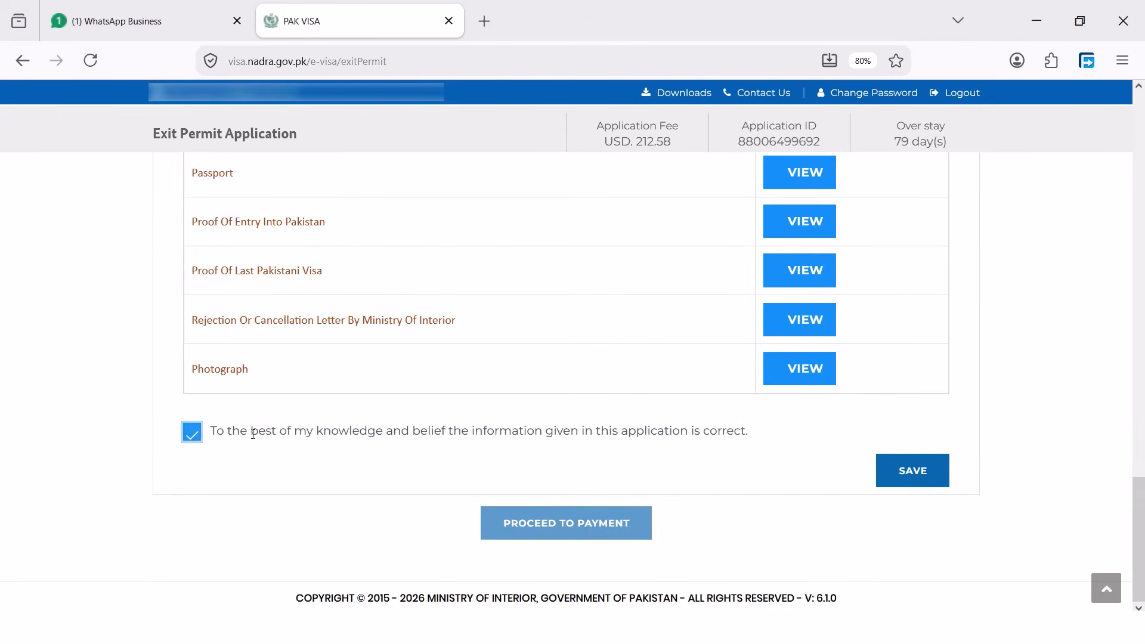
{"action": "left_click", "coordinate": [902, 483]}
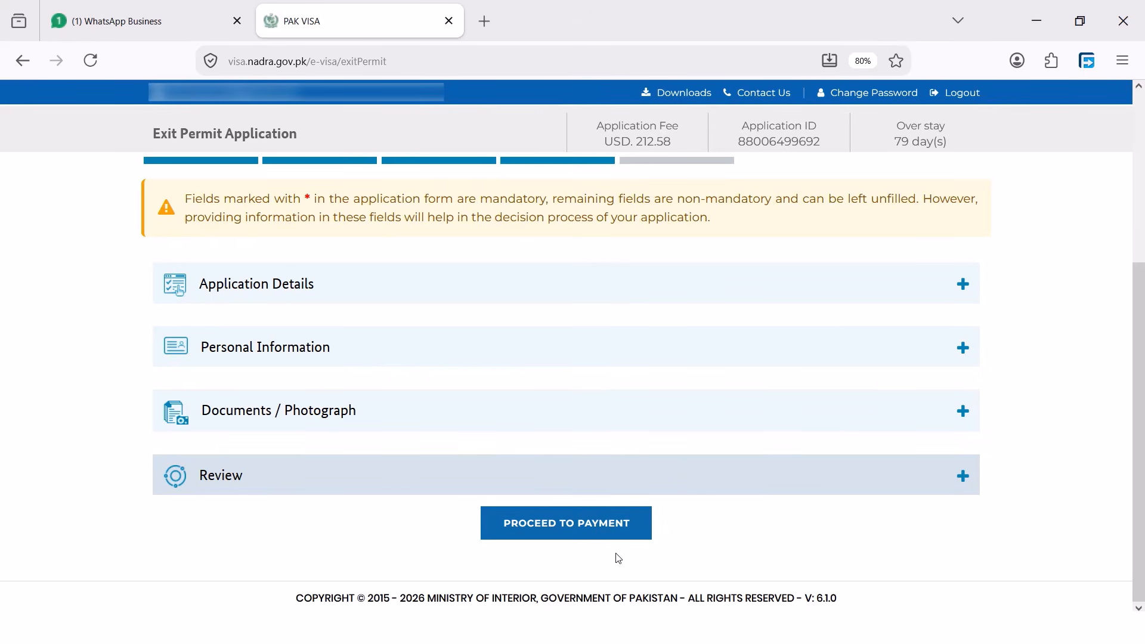
{"action": "left_click", "coordinate": [545, 521]}
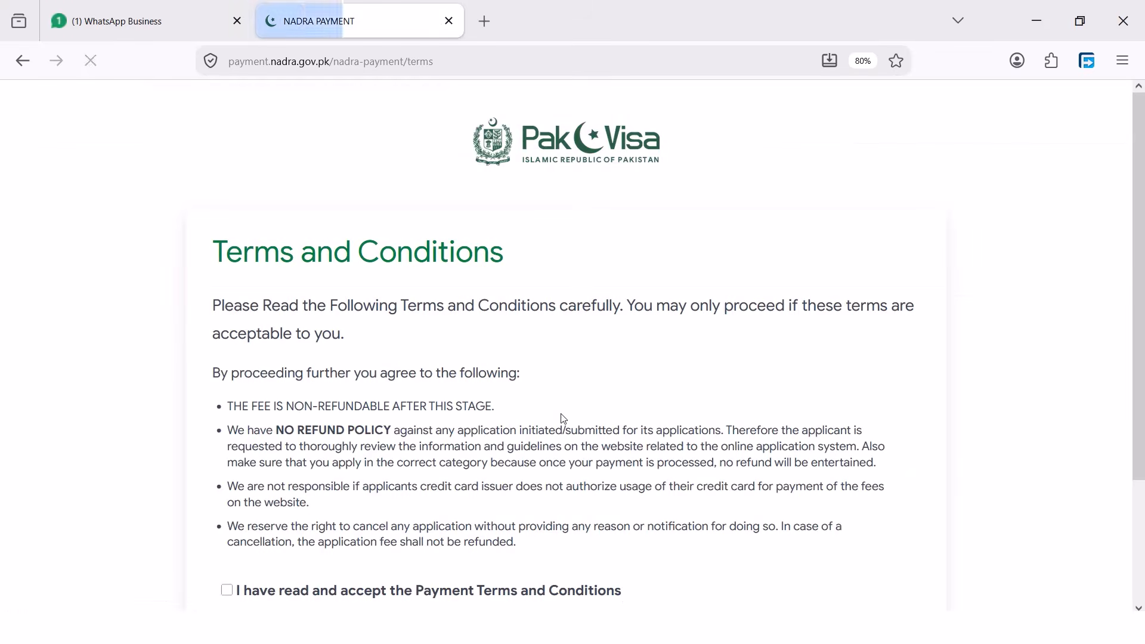
Accept the NADRA payment terms and highlight the USD 212.58 amount on Billing Info
{"action": "scroll", "coordinate": [503, 368], "scroll_direction": "down", "scroll_amount": 3}
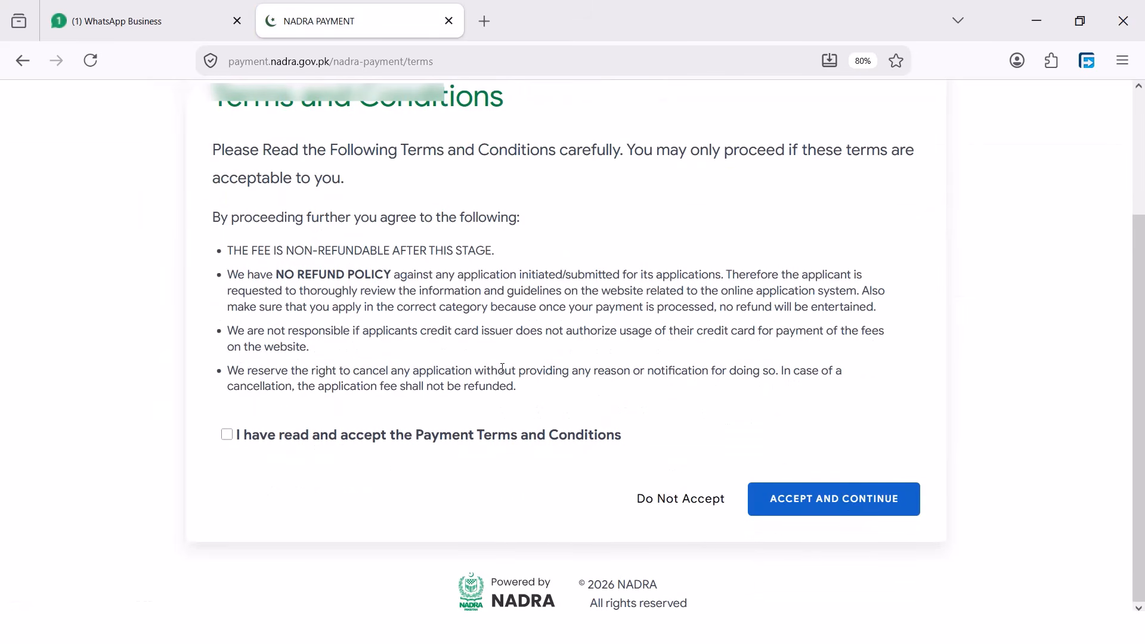
{"action": "left_click", "coordinate": [227, 434]}
{"action": "left_click", "coordinate": [822, 503]}
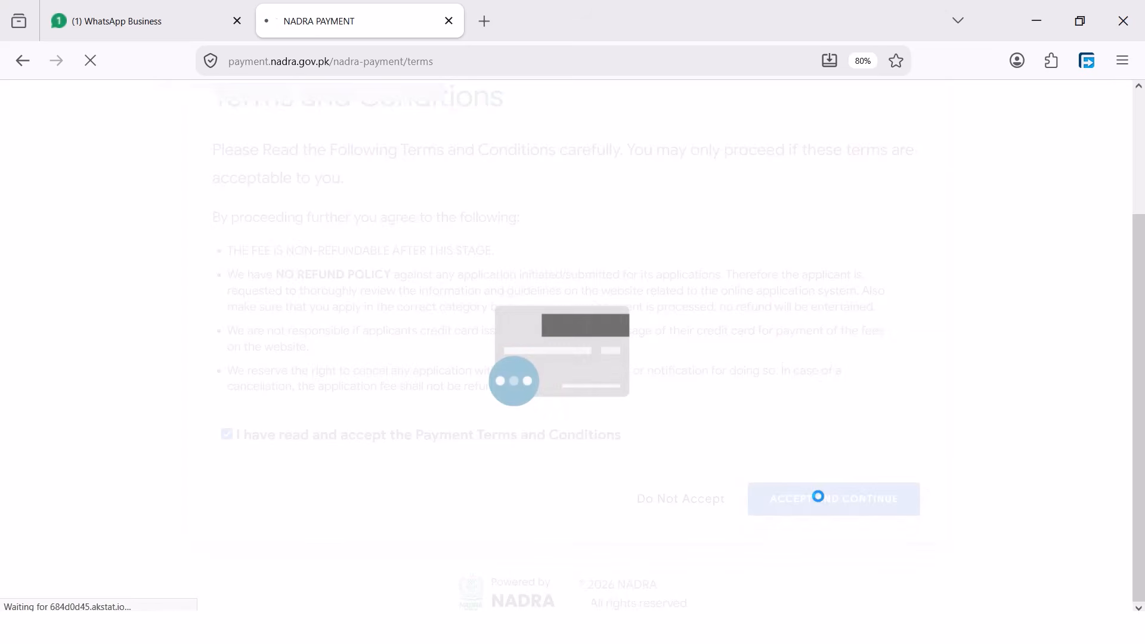
{"action": "scroll", "coordinate": [463, 313], "scroll_direction": "down", "scroll_amount": 2}
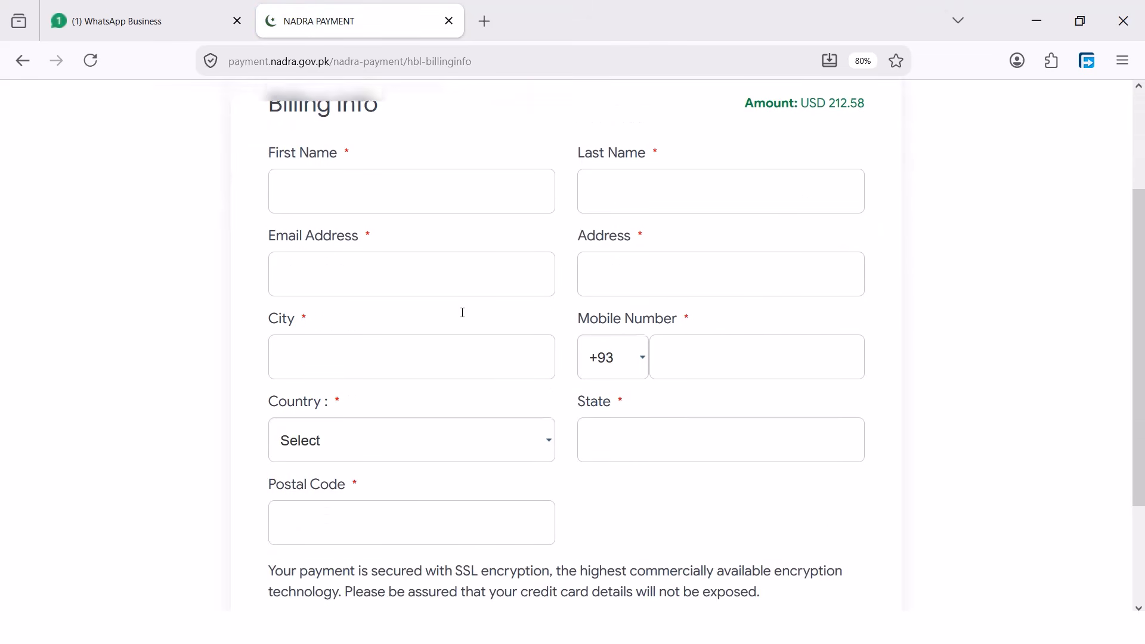
{"action": "scroll", "coordinate": [463, 317], "scroll_direction": "up", "scroll_amount": 1}
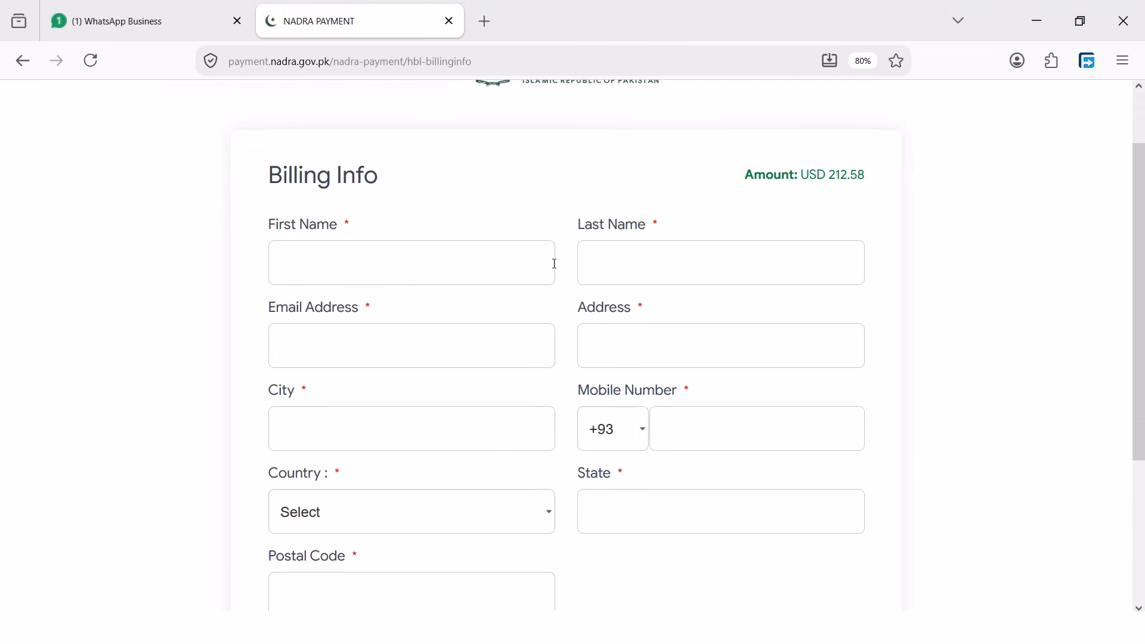
{"action": "scroll", "coordinate": [576, 378], "scroll_direction": "down", "scroll_amount": 3}
{"action": "scroll", "coordinate": [745, 311], "scroll_direction": "up", "scroll_amount": 4}
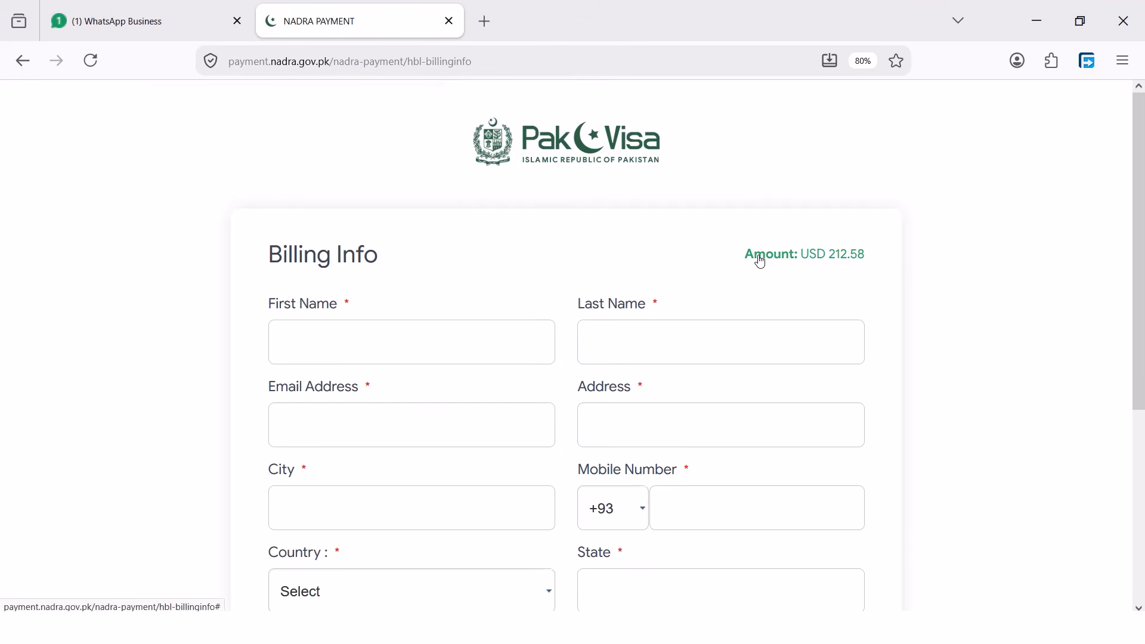
{"action": "mouse_move", "coordinate": [757, 258]}
{"action": "left_mouse_down"}
{"action": "mouse_move", "coordinate": [877, 256]}
{"action": "mouse_move", "coordinate": [739, 260]}
{"action": "left_mouse_up"}
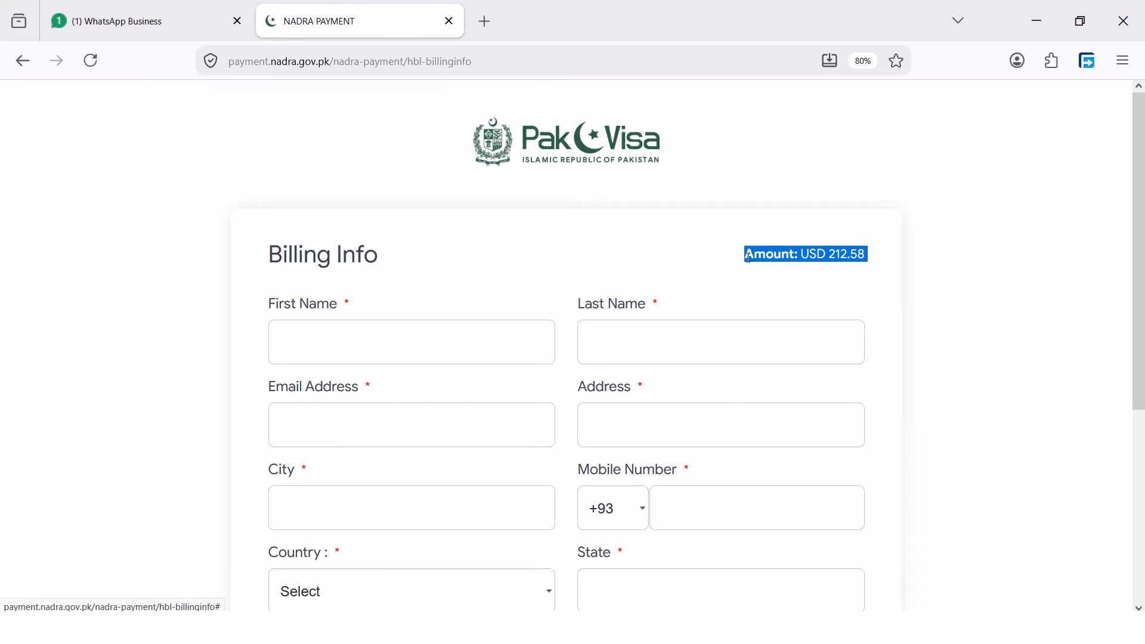